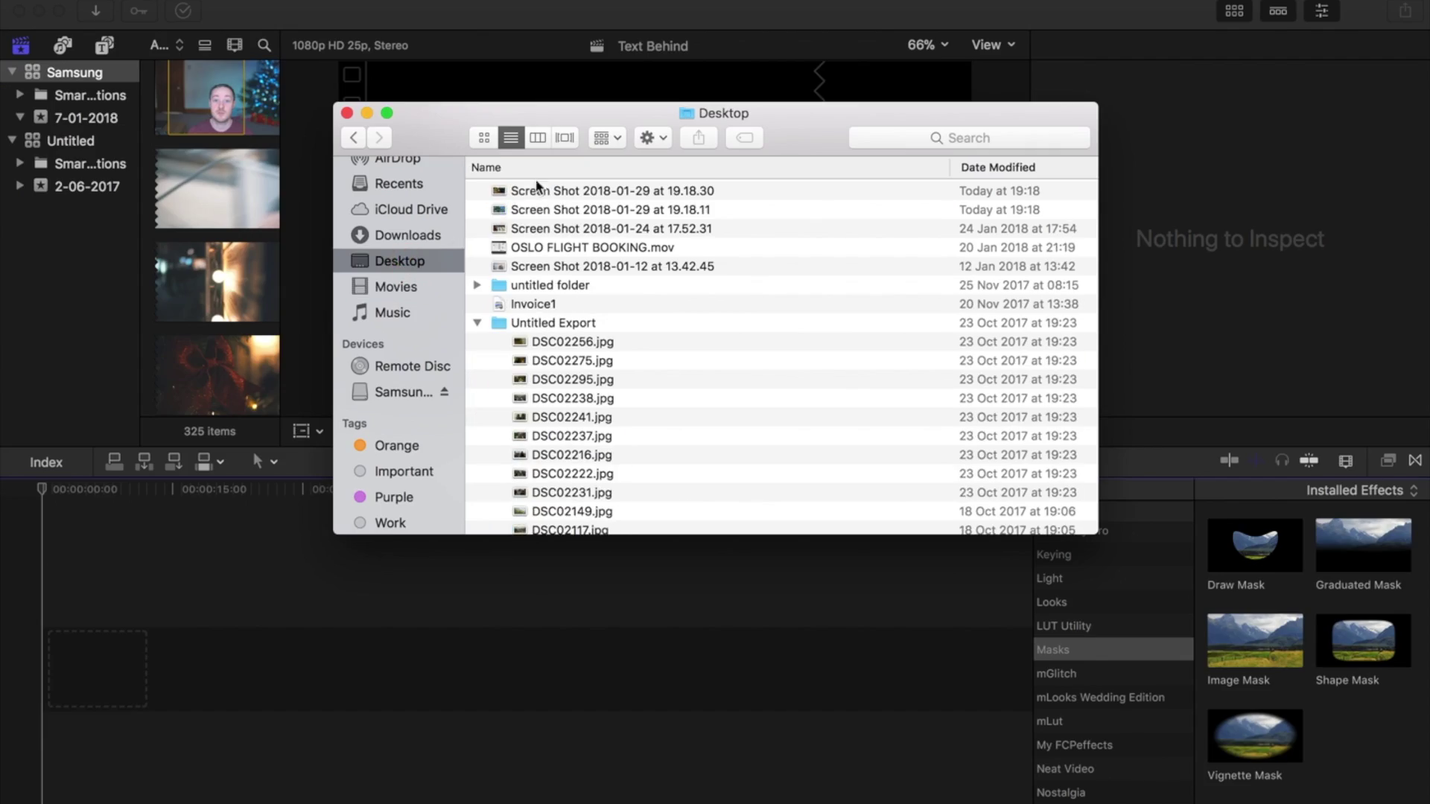
- Add the Desktop image Screen Shot 2018-01-29 at 19.18.11 to the start of the empty timeline
left_click_drag(539, 210, 85, 667)
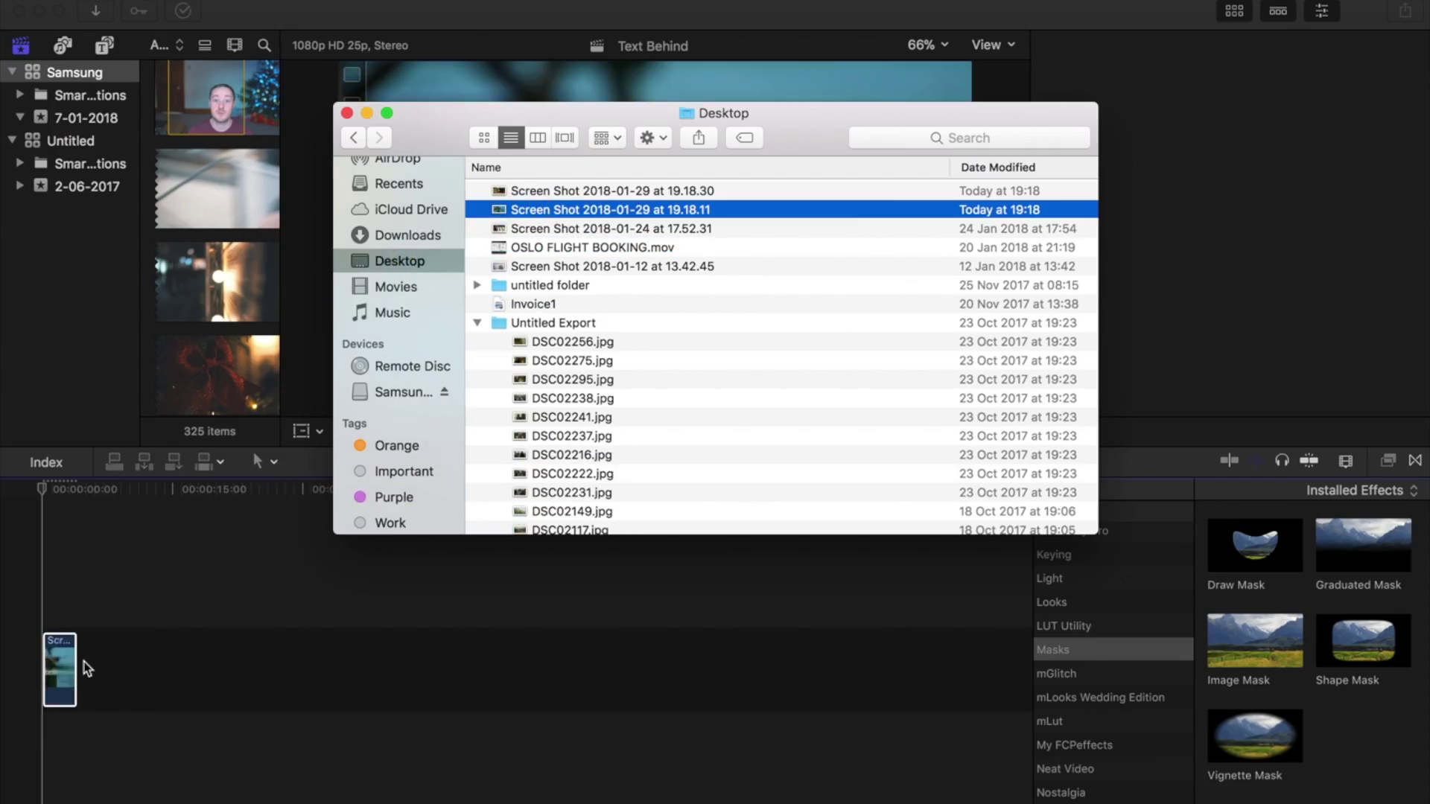
left_click(46, 589)
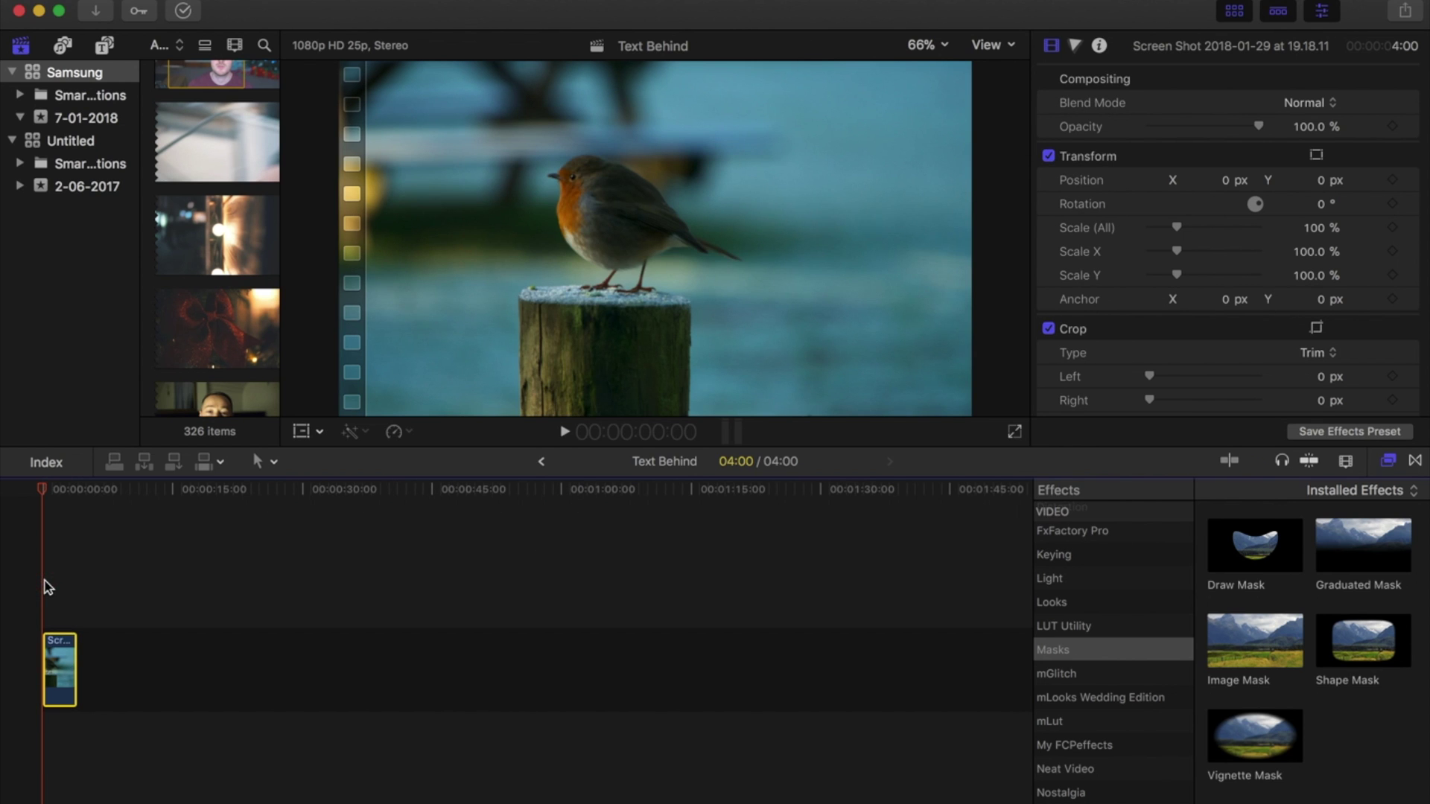
- Place a Basic Title above the bird clip from its start and trim off the part extending past the clip's end
left_click(106, 49)
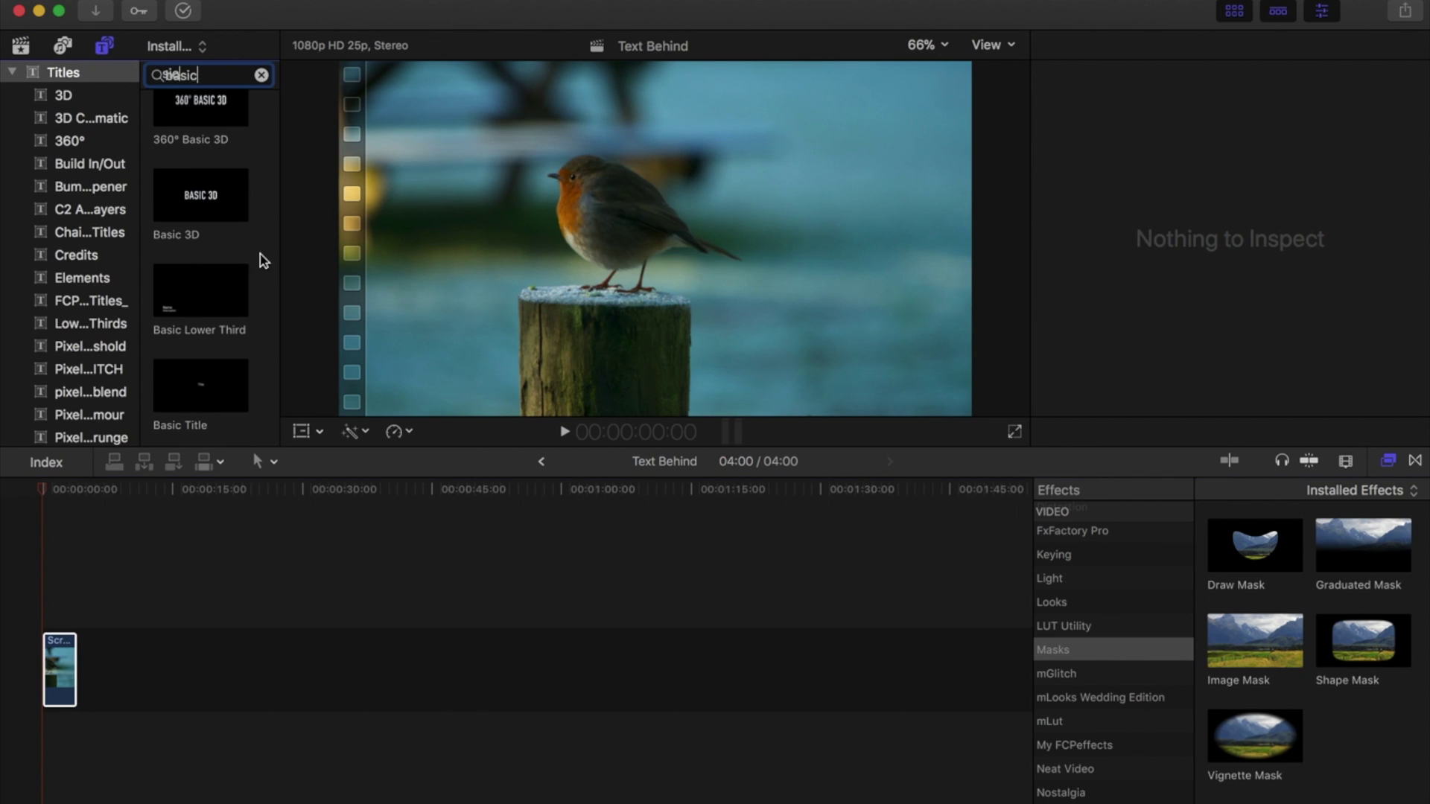
left_click_drag(201, 387, 28, 632)
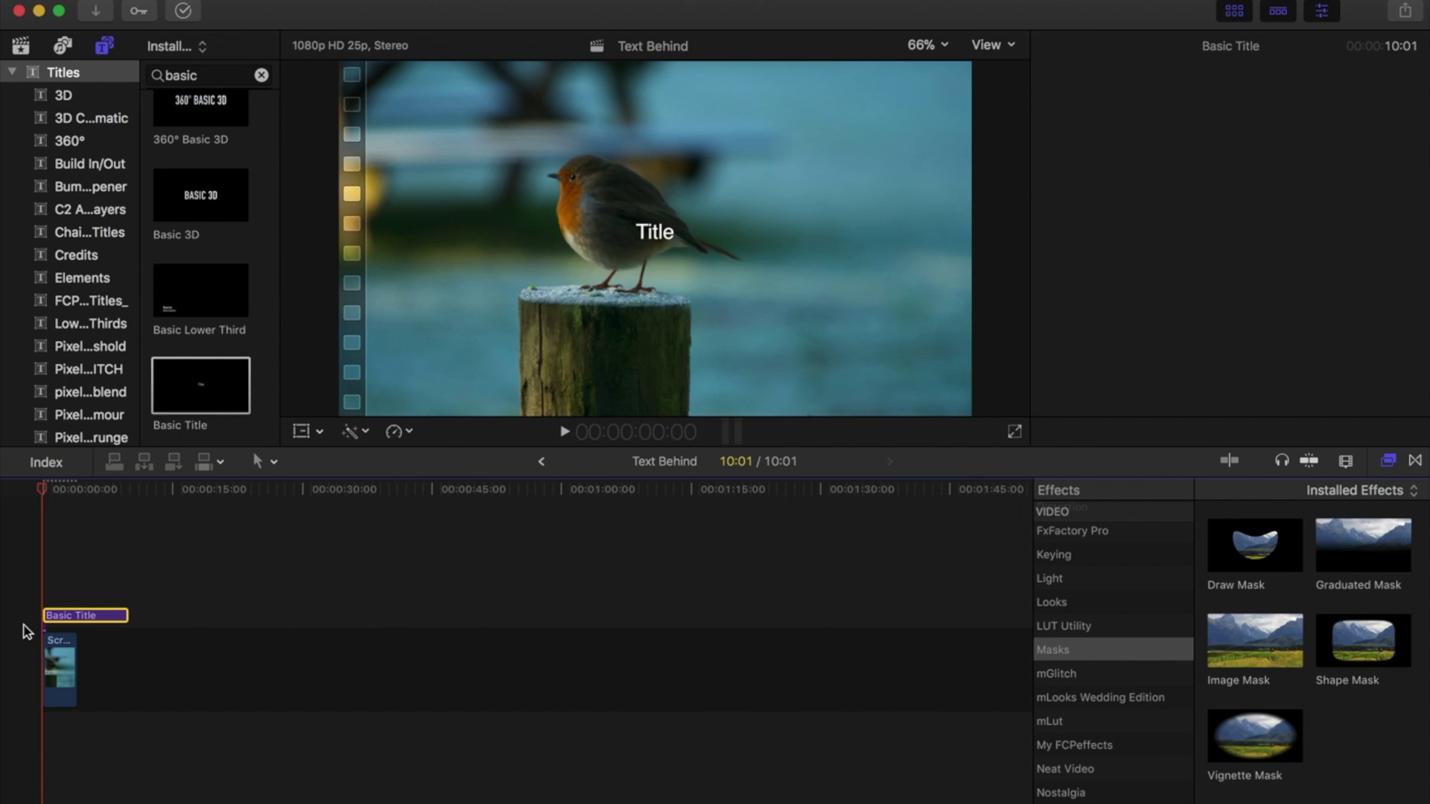
key("Down")
key("super+b")
left_click(111, 661)
key("BackSpace")
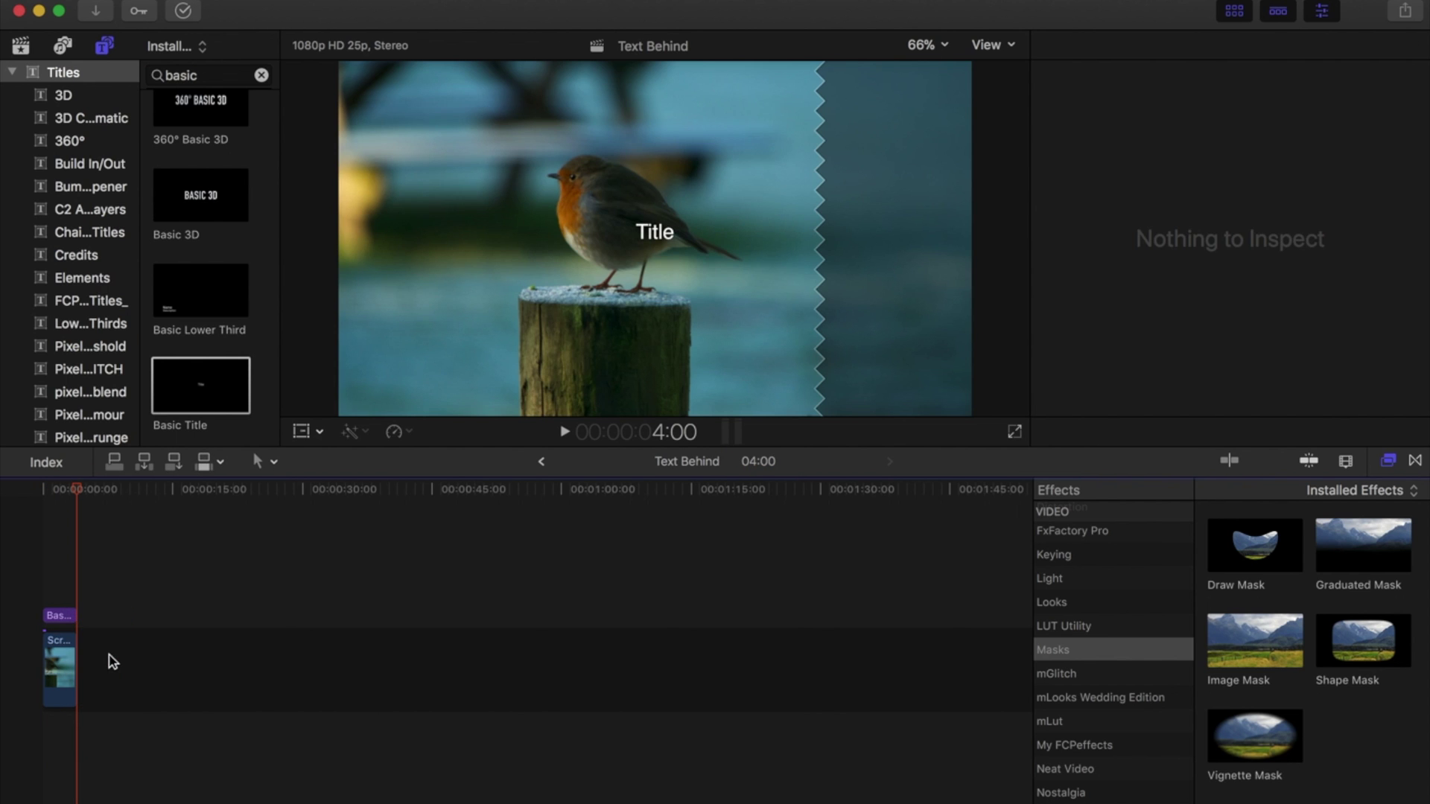
- Change the title's text to "Text Behind Title"
left_click(60, 623)
double_click(654, 232)
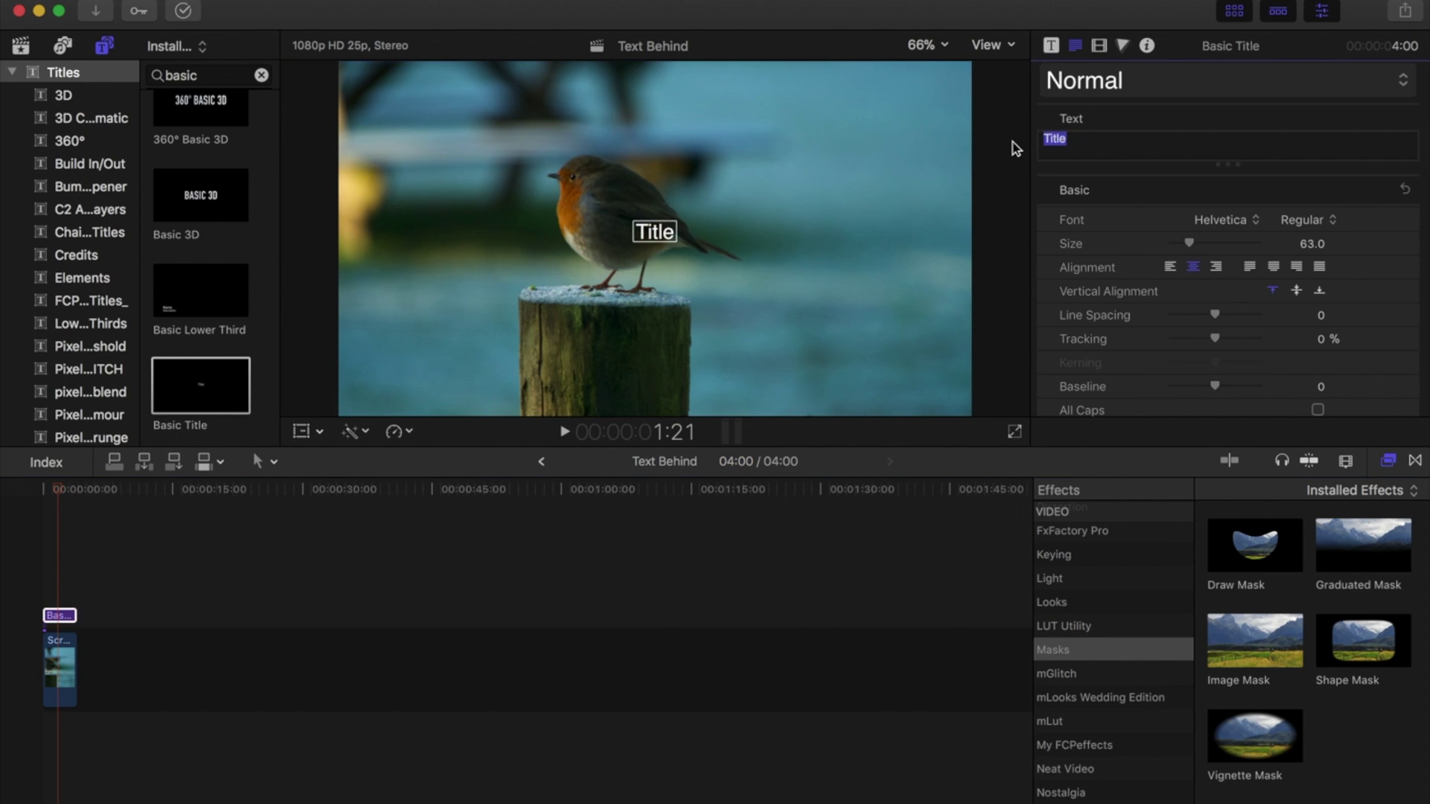
type("Text Behind Title")
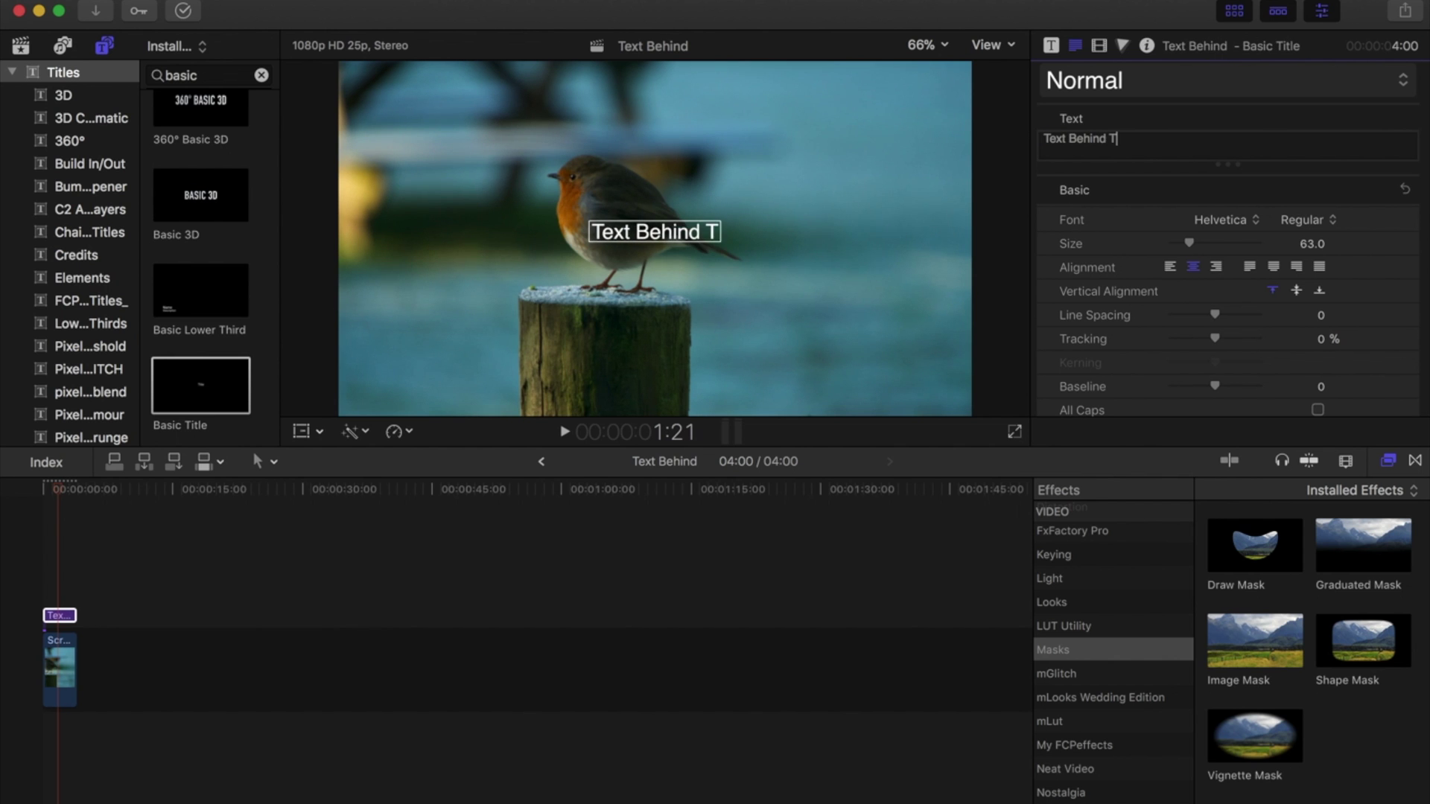
- Set the title's font to Bebas Neue at size 288 and move it slightly lower across the bird
left_click(1226, 220)
scroll(1266, 208, "up", 15)
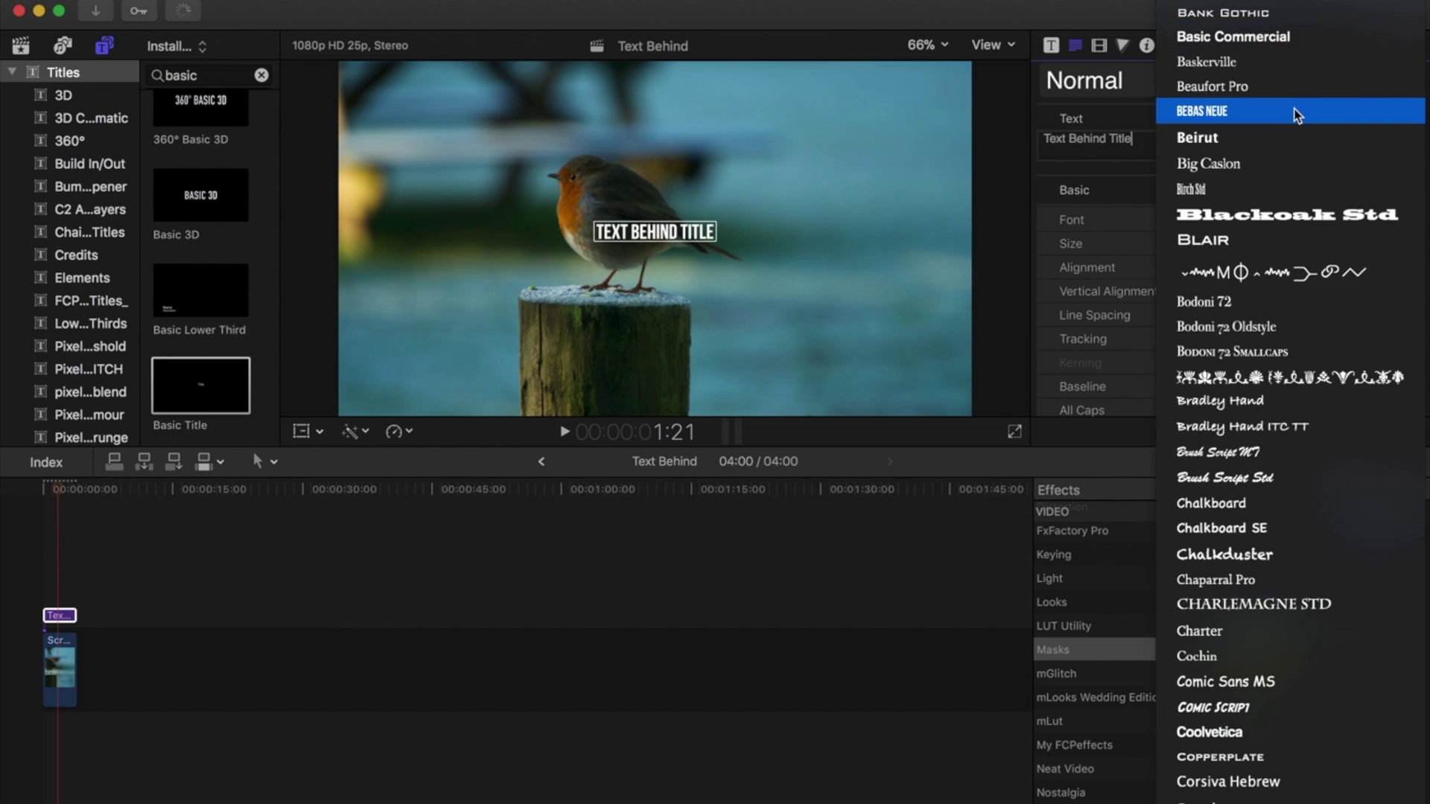
left_click(1296, 111)
left_click_drag(1189, 243, 1271, 252)
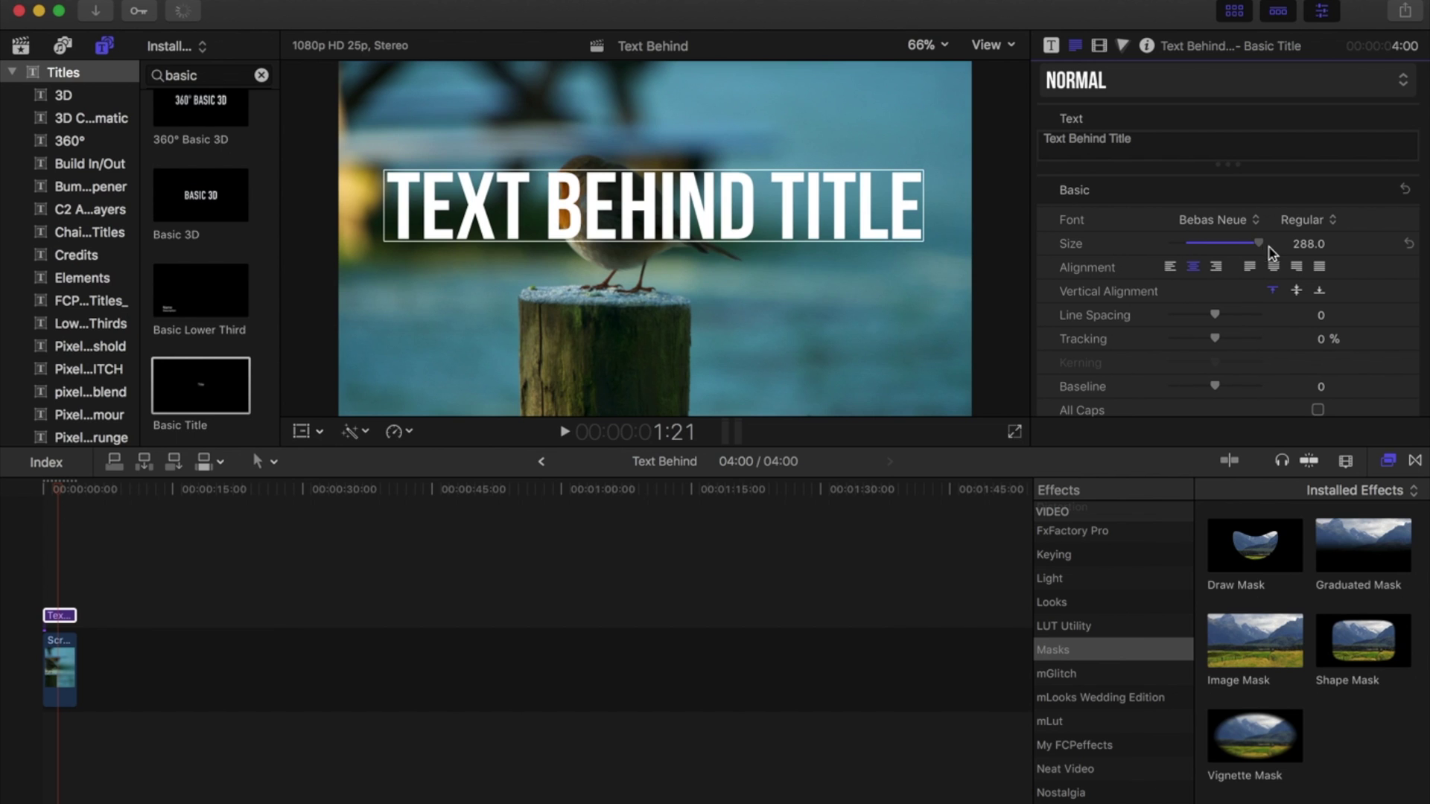
left_click_drag(812, 200, 770, 240)
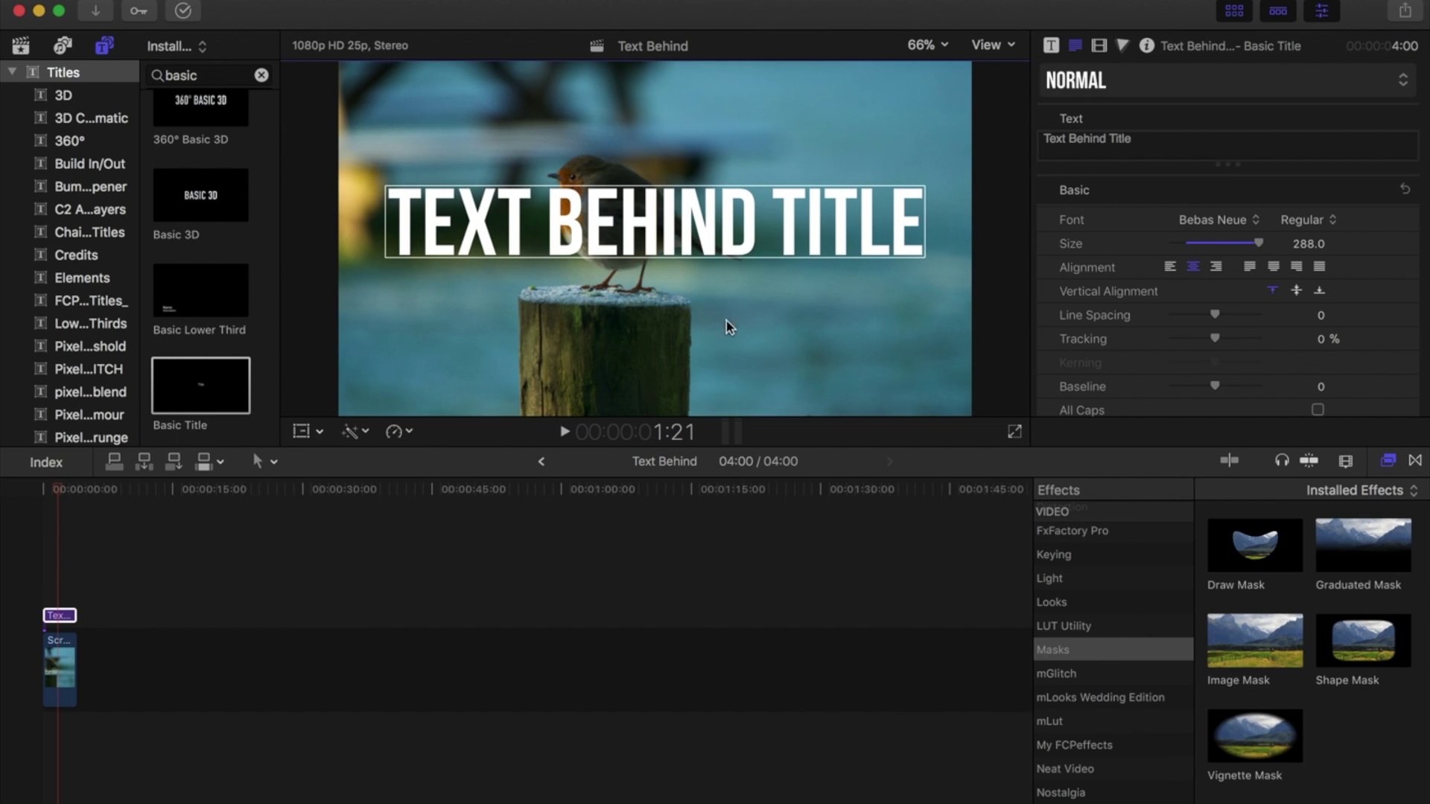
- Duplicate the bird clip and stack the copy directly above the title, aligned with the start of the timeline
left_click(63, 666)
key("cmd+c")
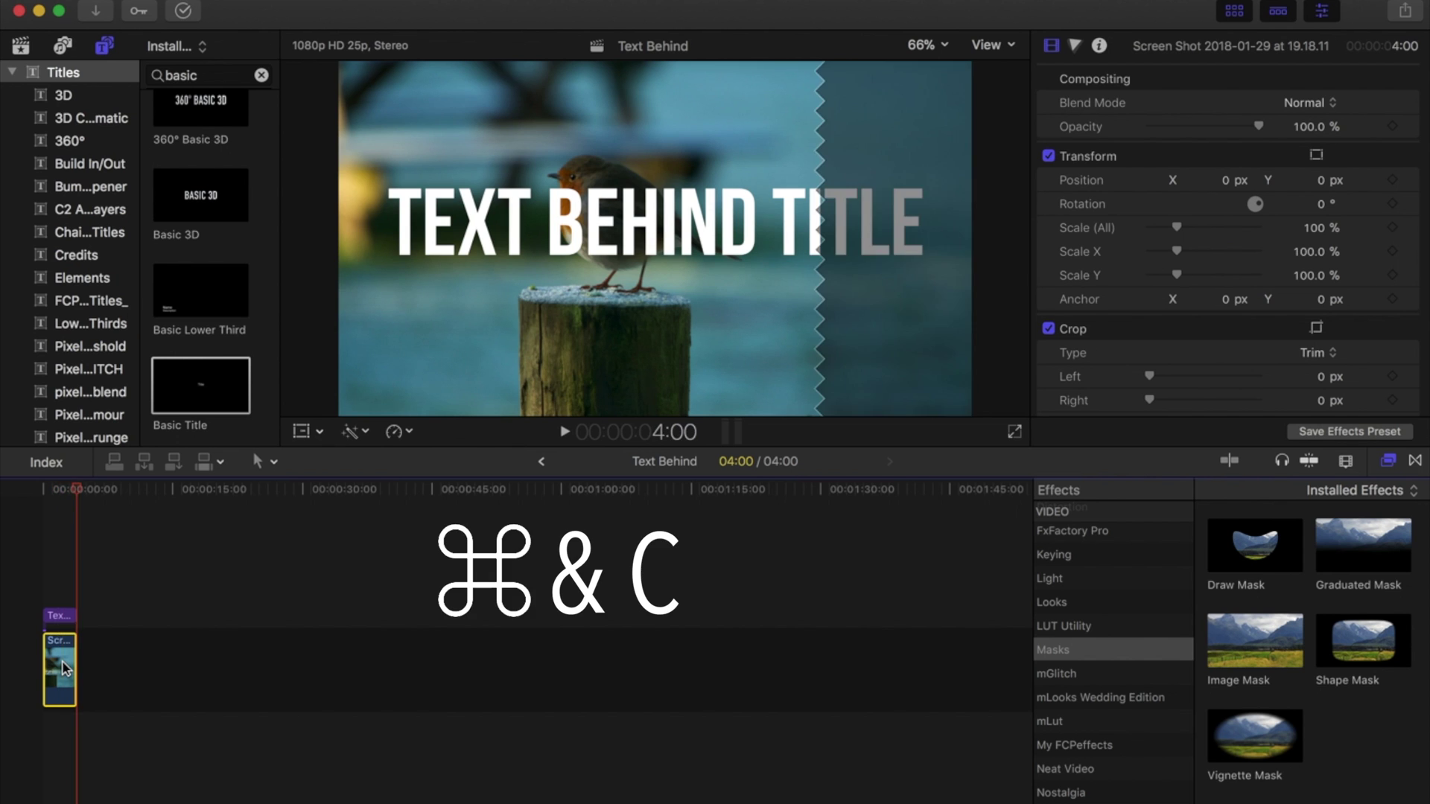
key("cmd+v")
scroll(63, 662, "up", 8)
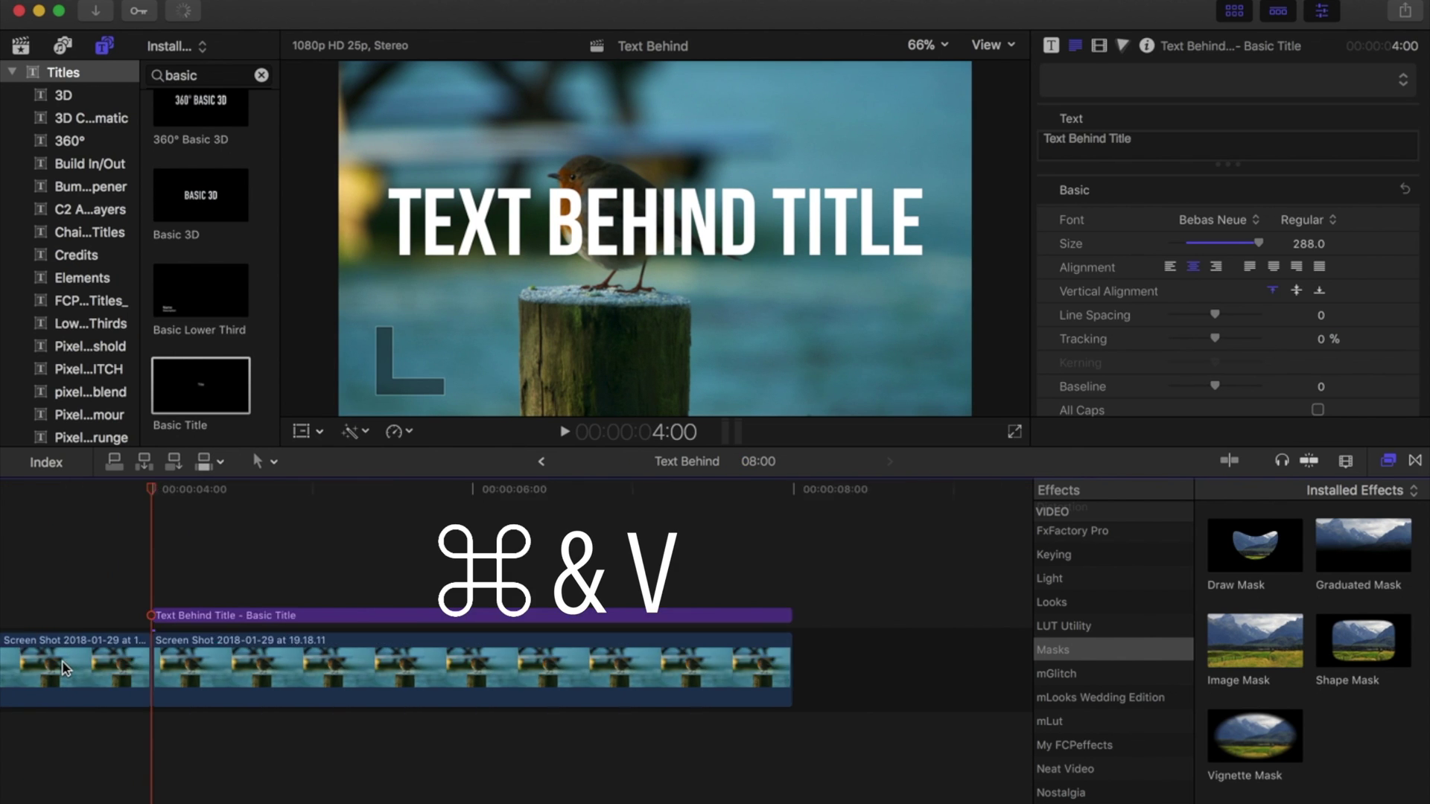
scroll(63, 661, "down", 5)
left_click(63, 661)
left_click_drag(62, 647, 52, 475)
left_click(102, 563)
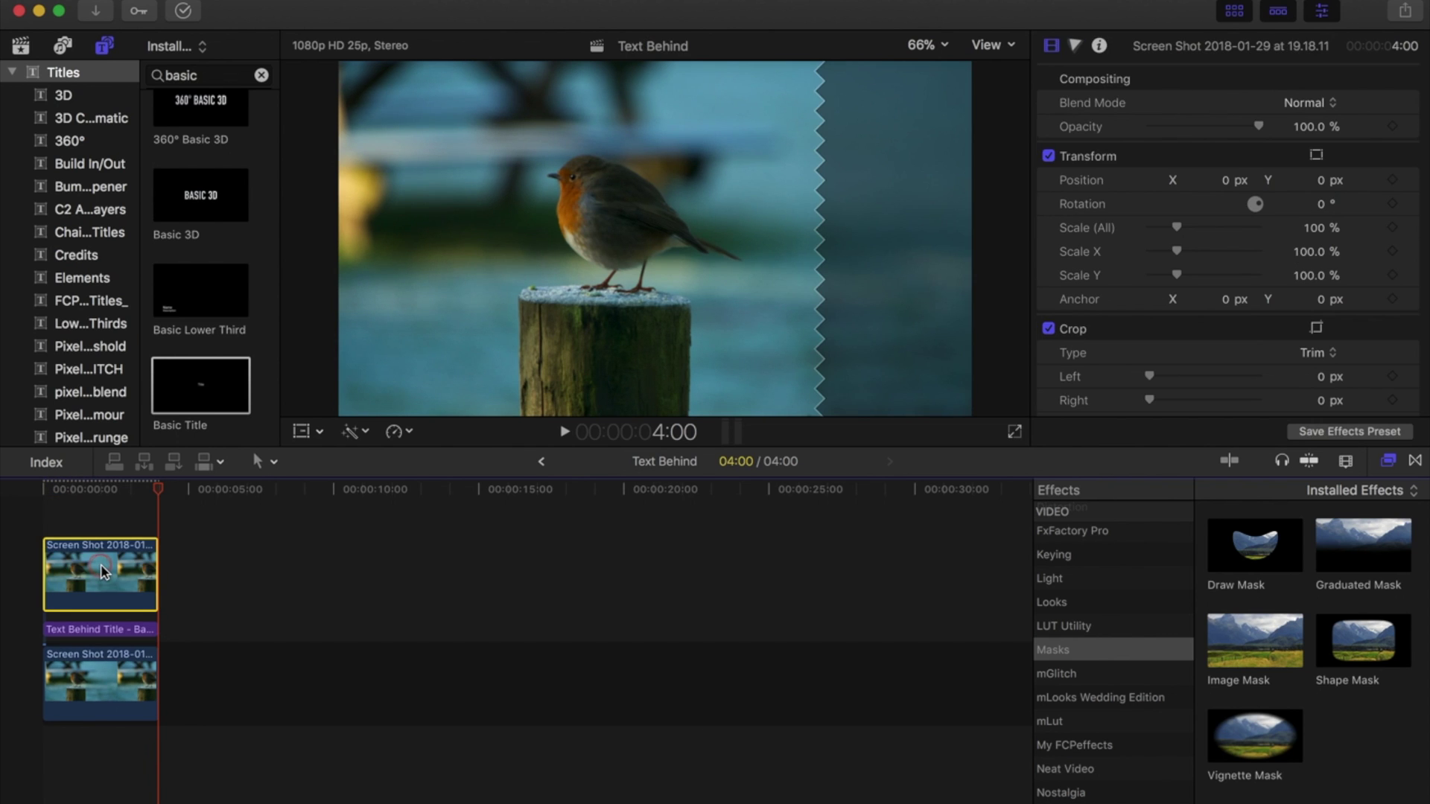
- Apply a Draw Mask to the upper bird clip and trace the bird's outline with a Linear shape
mouse_move(1231, 592)
left_mouse_down()
mouse_move(119, 584)
mouse_move(100, 572)
left_mouse_up()
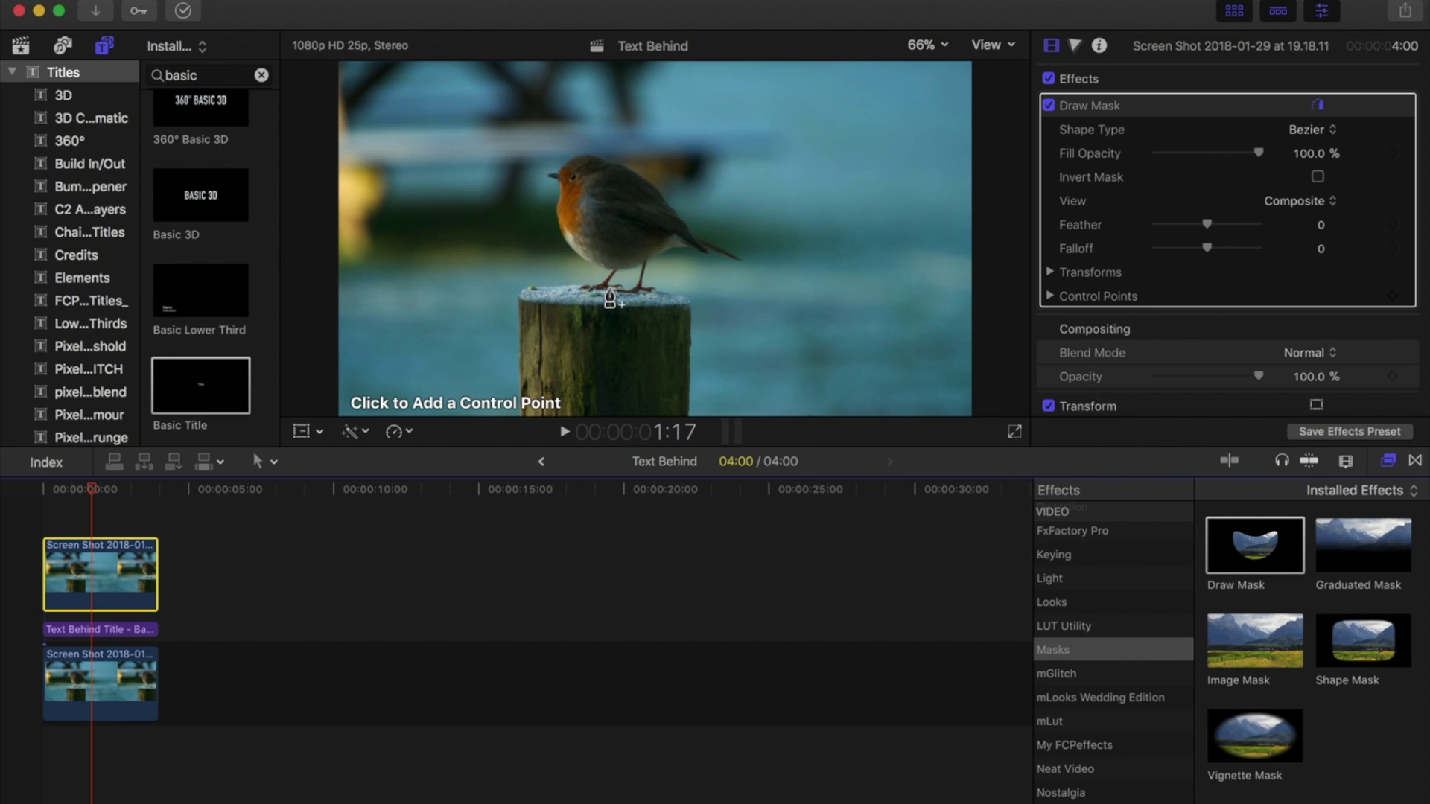
left_click(556, 191)
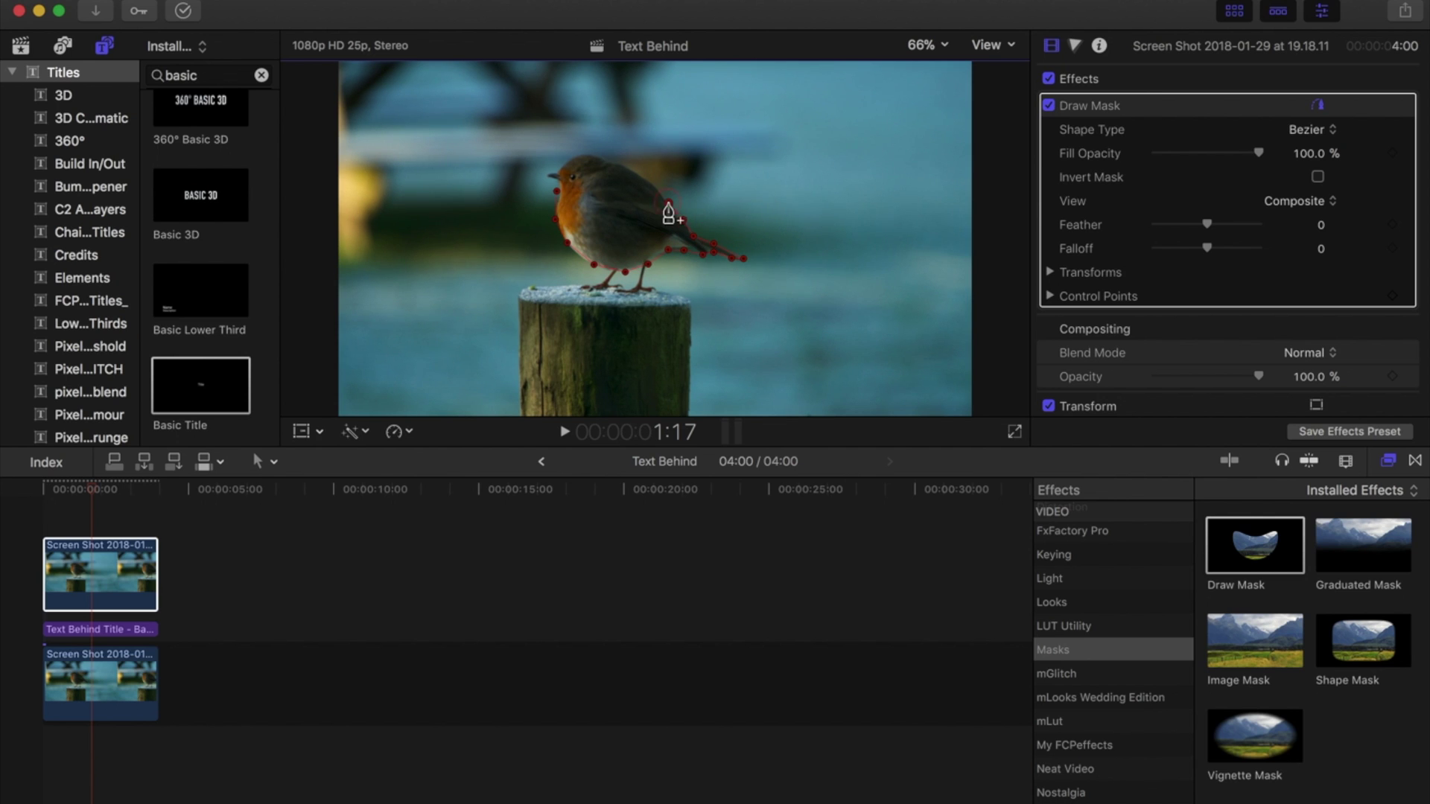
left_click(557, 189)
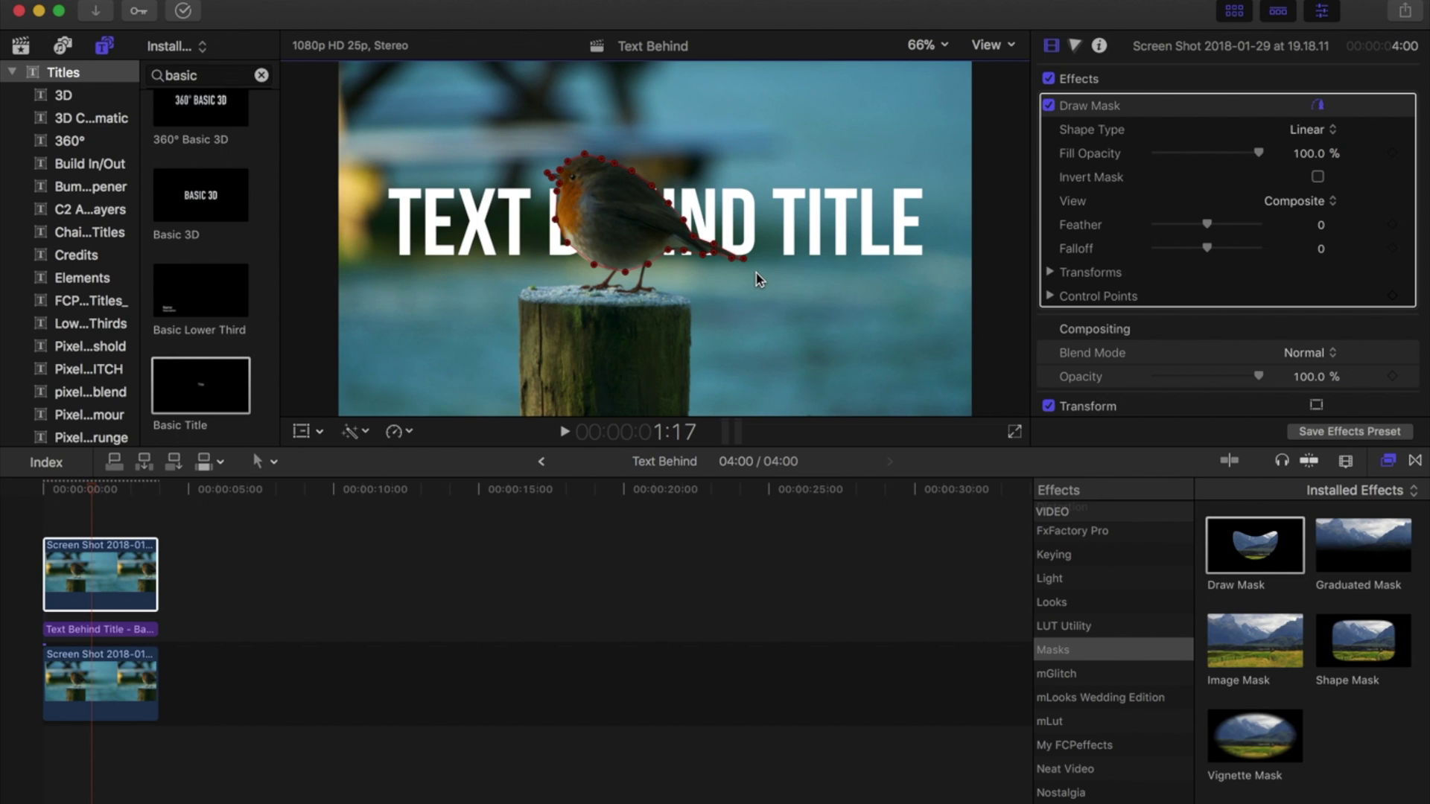
left_click(1319, 105)
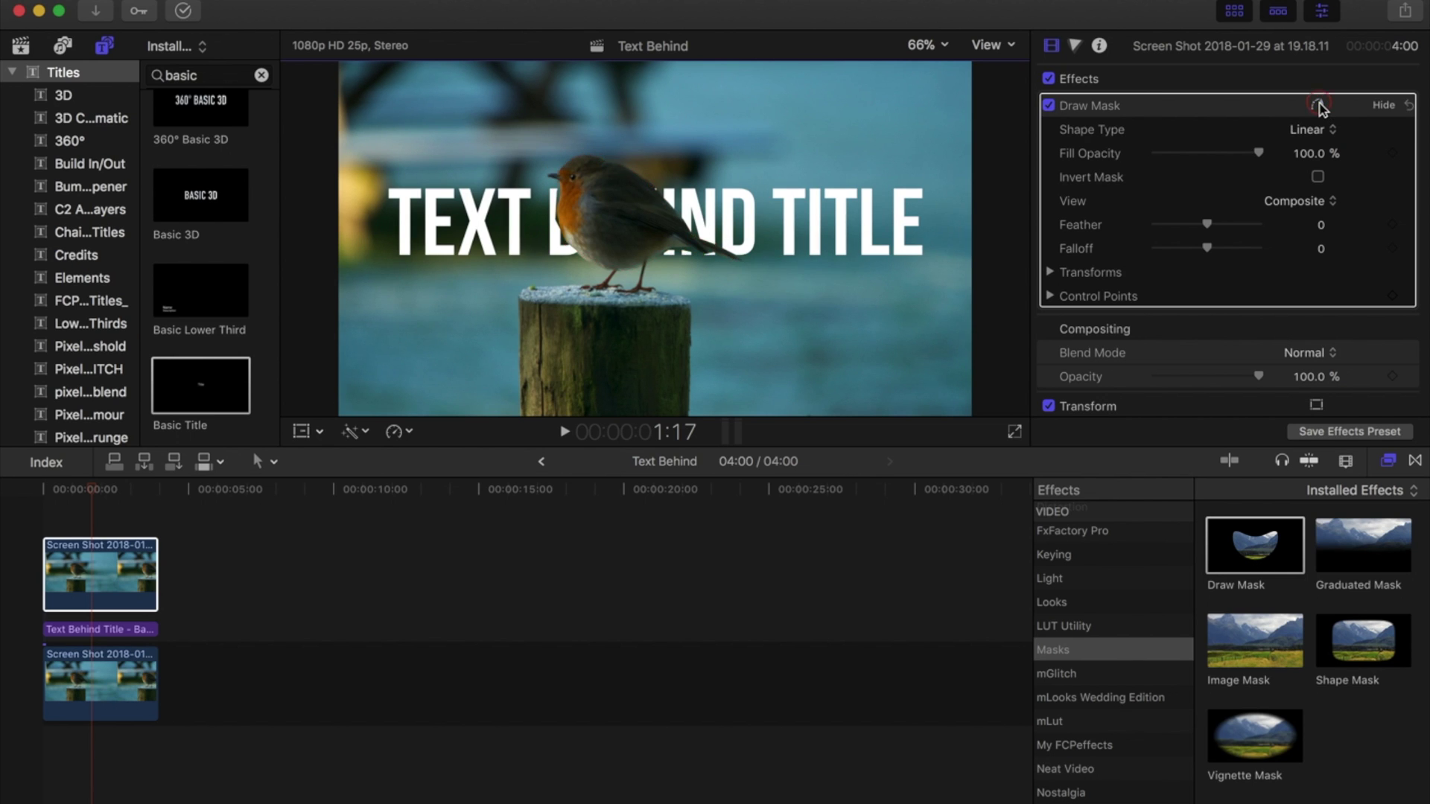
left_click(1319, 105)
- Tighten the mask point at the bird's chest, set Feather to -7 and Falloff to 0, and hide the mask outline
left_click(925, 45)
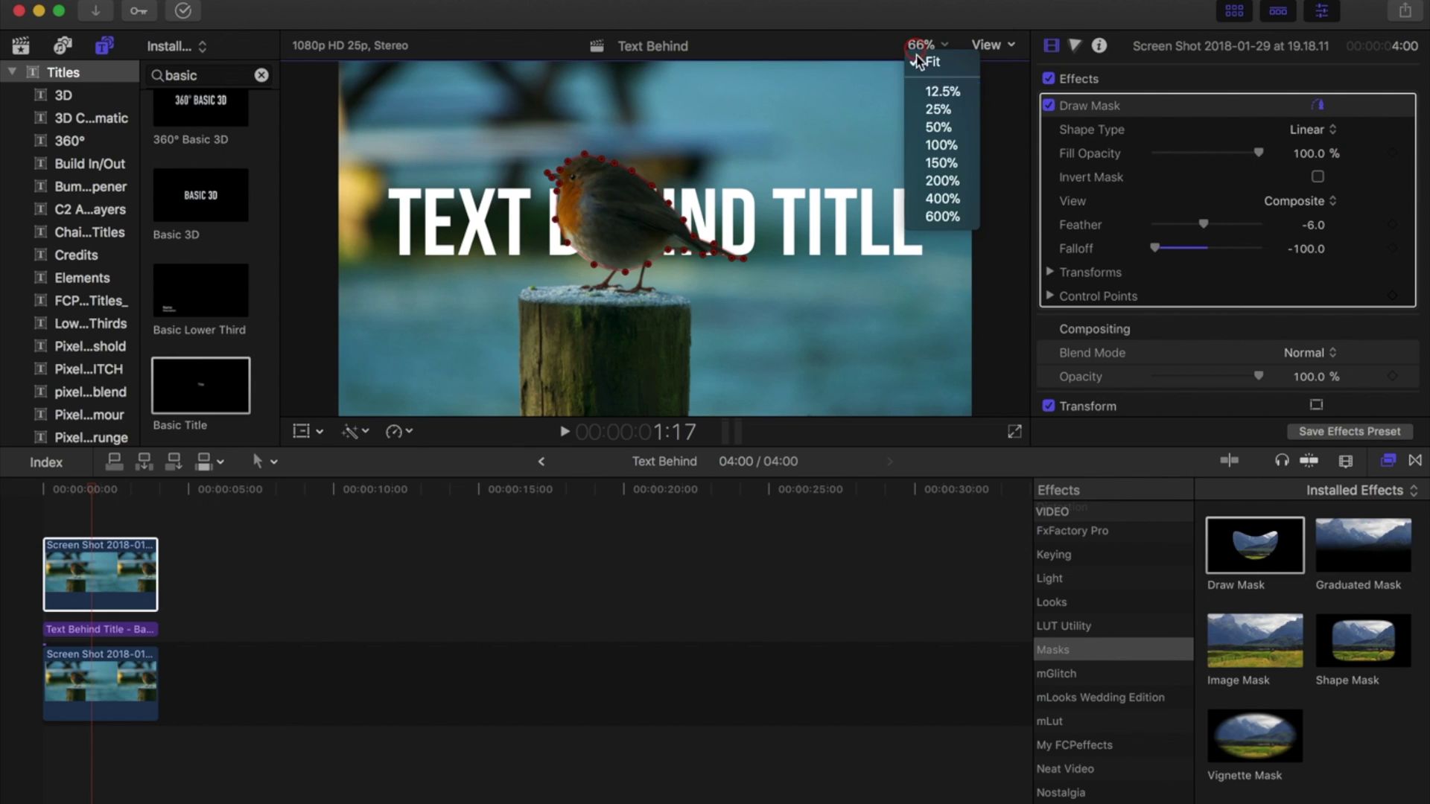
left_click(939, 164)
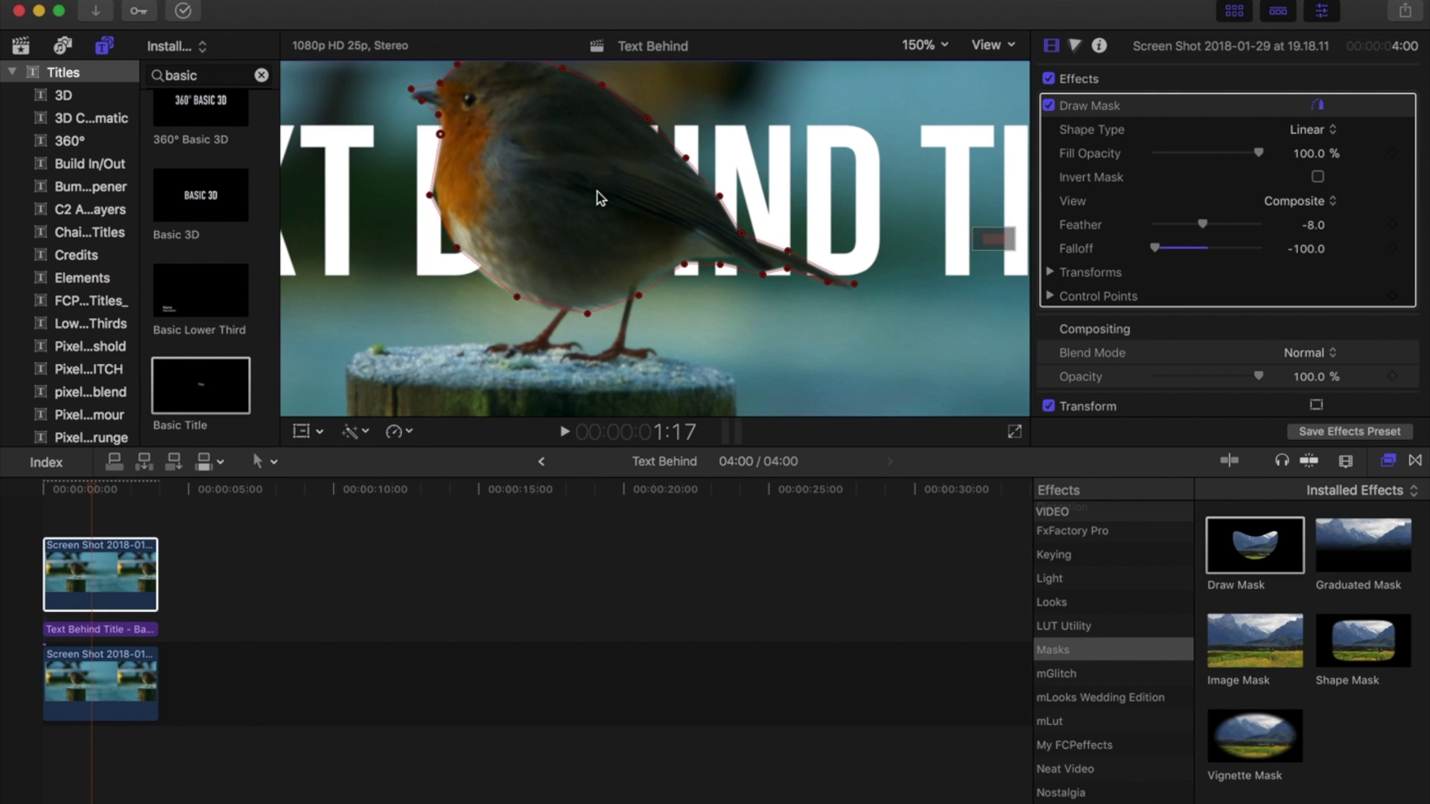
left_click_drag(428, 198, 443, 205)
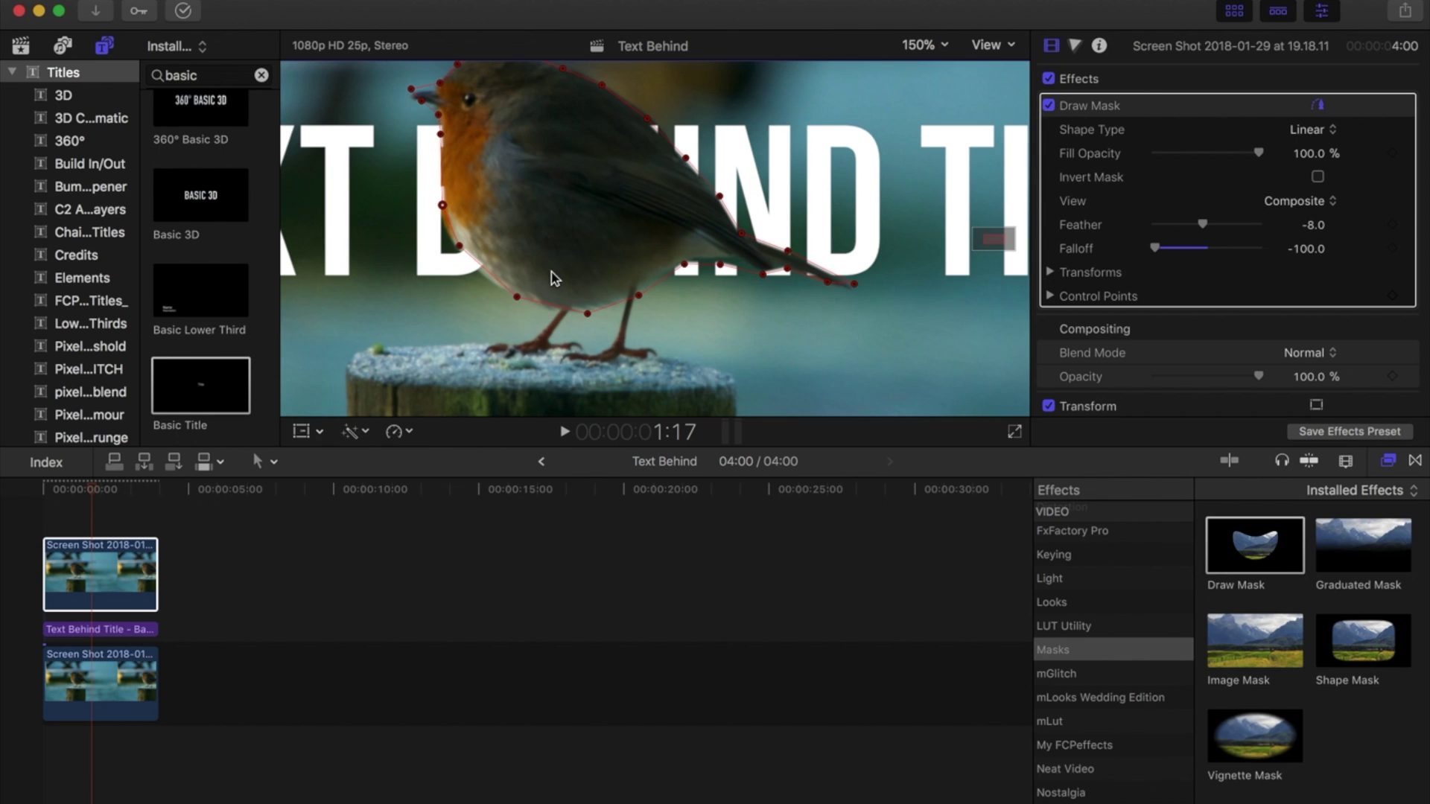
left_click_drag(1206, 227, 1207, 249)
left_click_drag(1208, 249, 1260, 250)
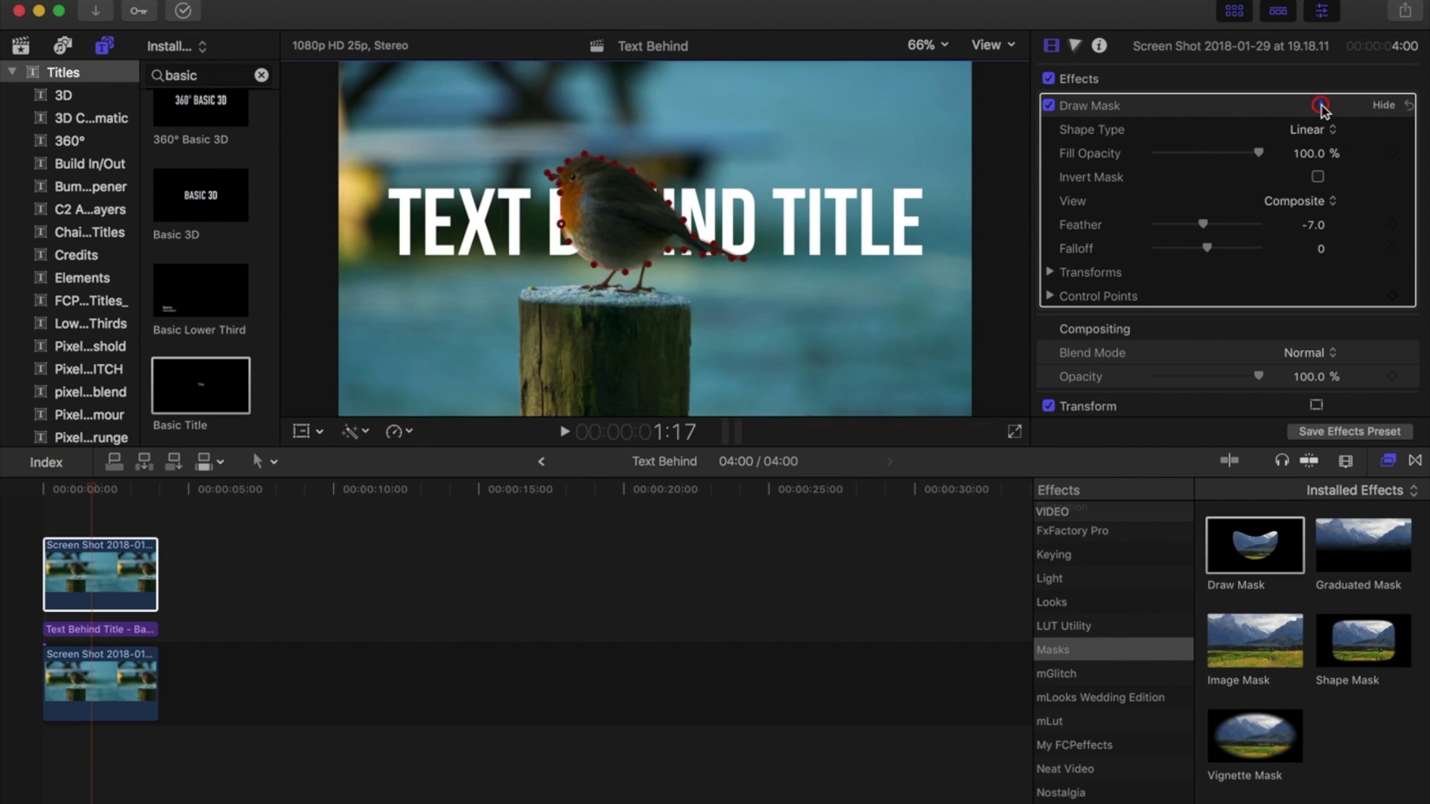
left_click(1319, 106)
- Combine the masked bird clip, the title and the original bird clip into one compound clip
left_click(100, 583)
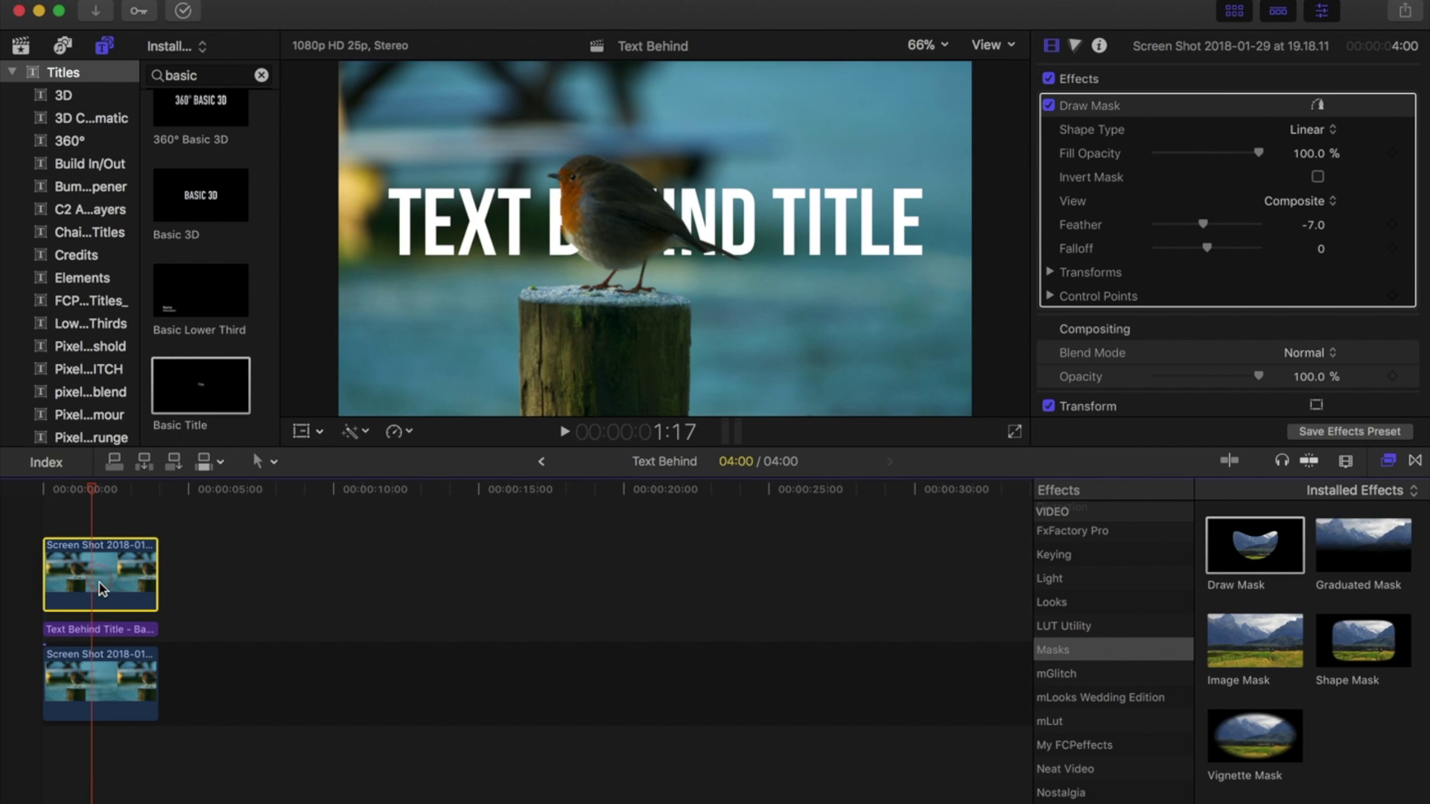
left_click(101, 631, "super")
left_click(102, 672, "super")
key("alt+g")
key("Return")
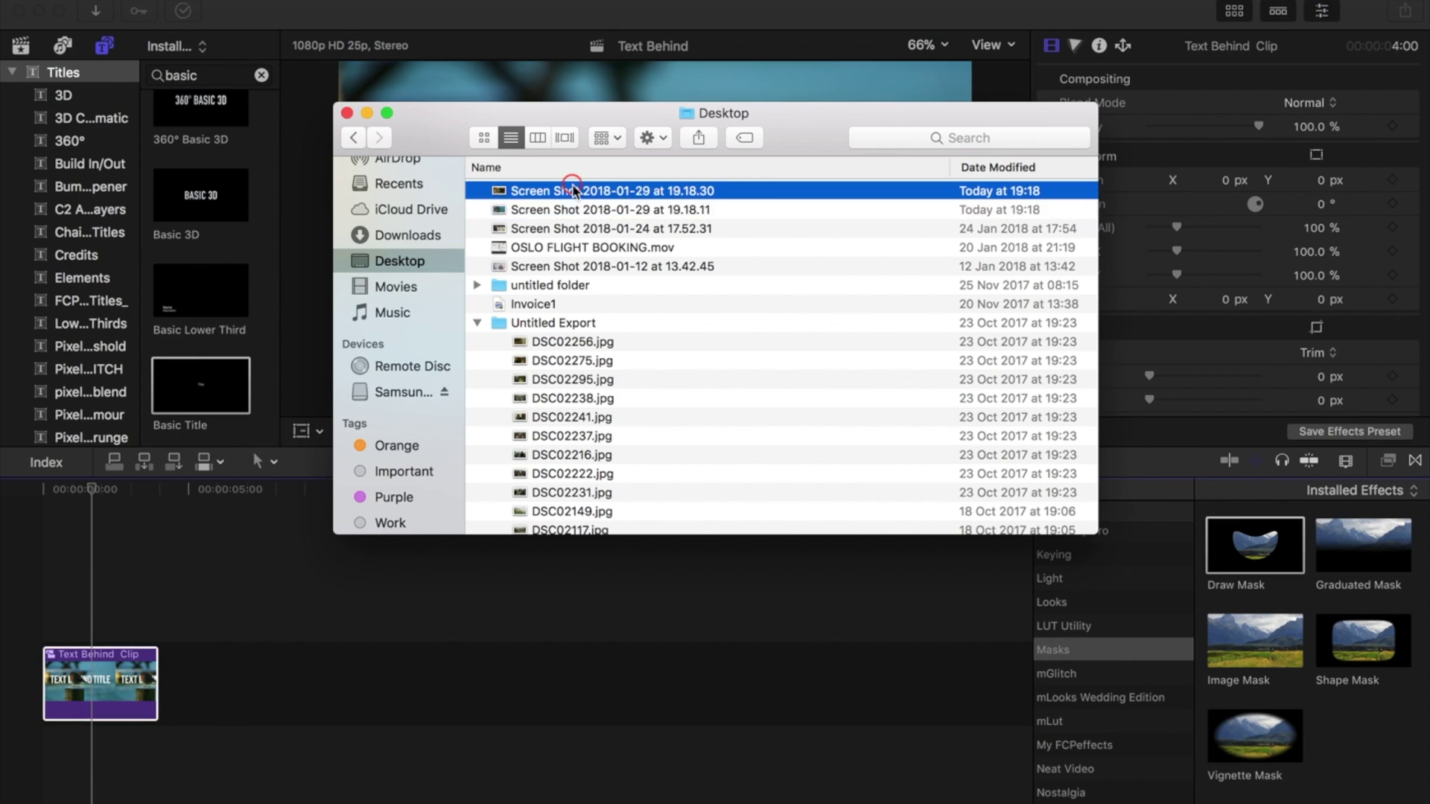
- Append the Desktop image Screen Shot 2018-01-29 at 19.18.30 after the compound clip in the timeline
left_click_drag(483, 198, 208, 674)
left_click(166, 574)
key("Down")
key("Up")
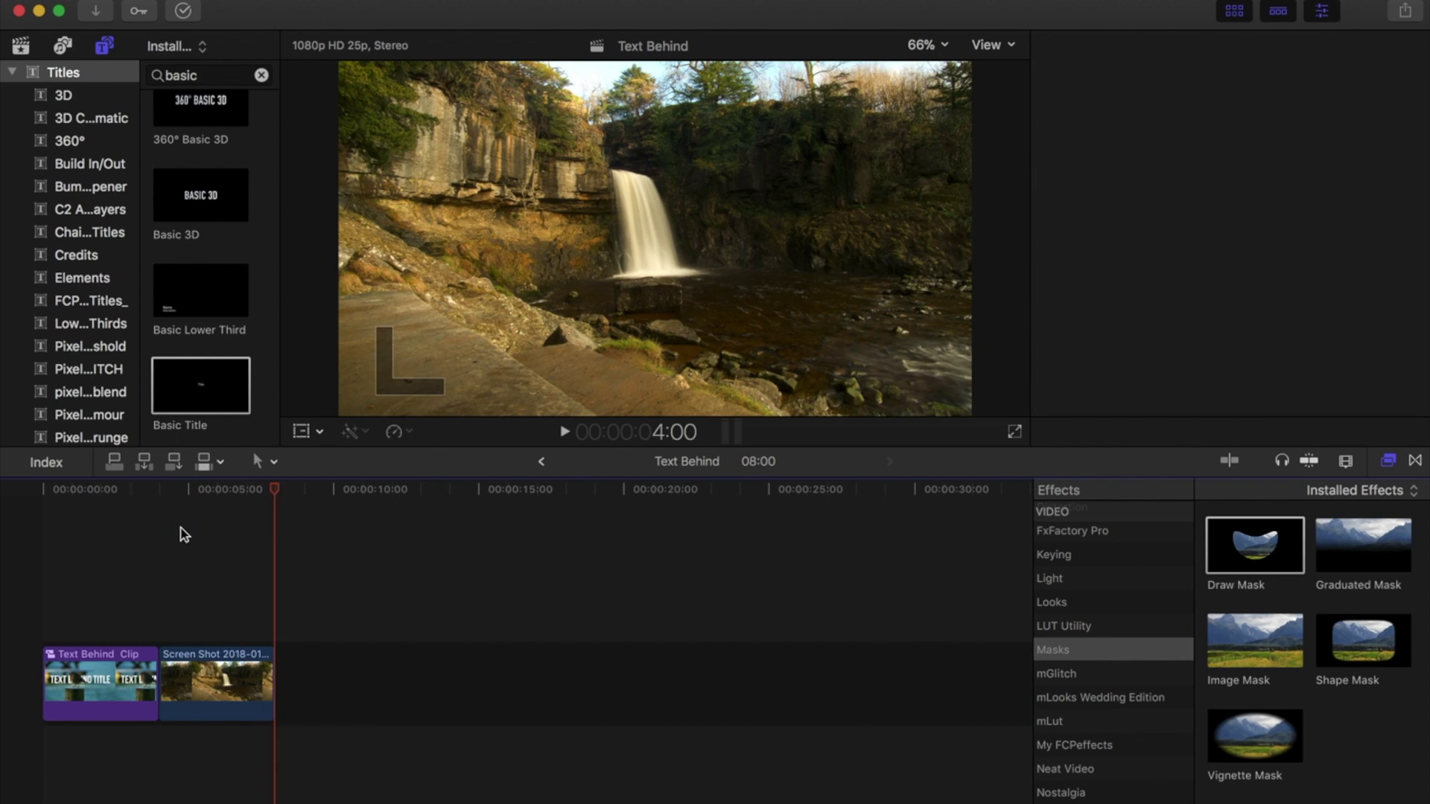
- Place a Basic Title above the waterfall clip from its start and trim off the part extending past the clip's end
left_click_drag(200, 385, 122, 628)
key("Down")
key("super+b")
left_click(317, 677)
key("BackSpace")
left_click(238, 679)
key("super+equal")
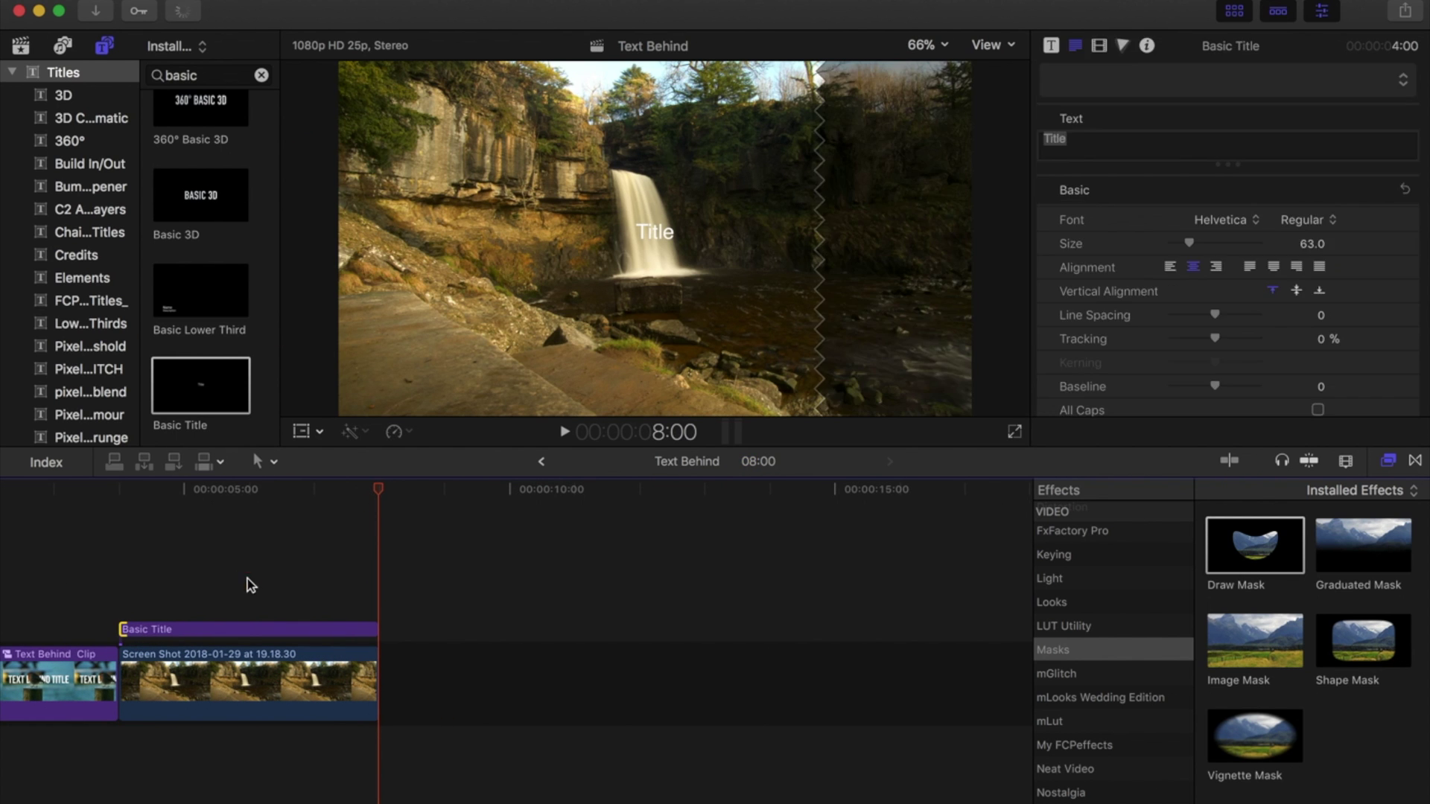
- Replace the text of the title over the waterfall with "Text Behind Title"
left_click(246, 584)
left_click(247, 630)
left_click(654, 232)
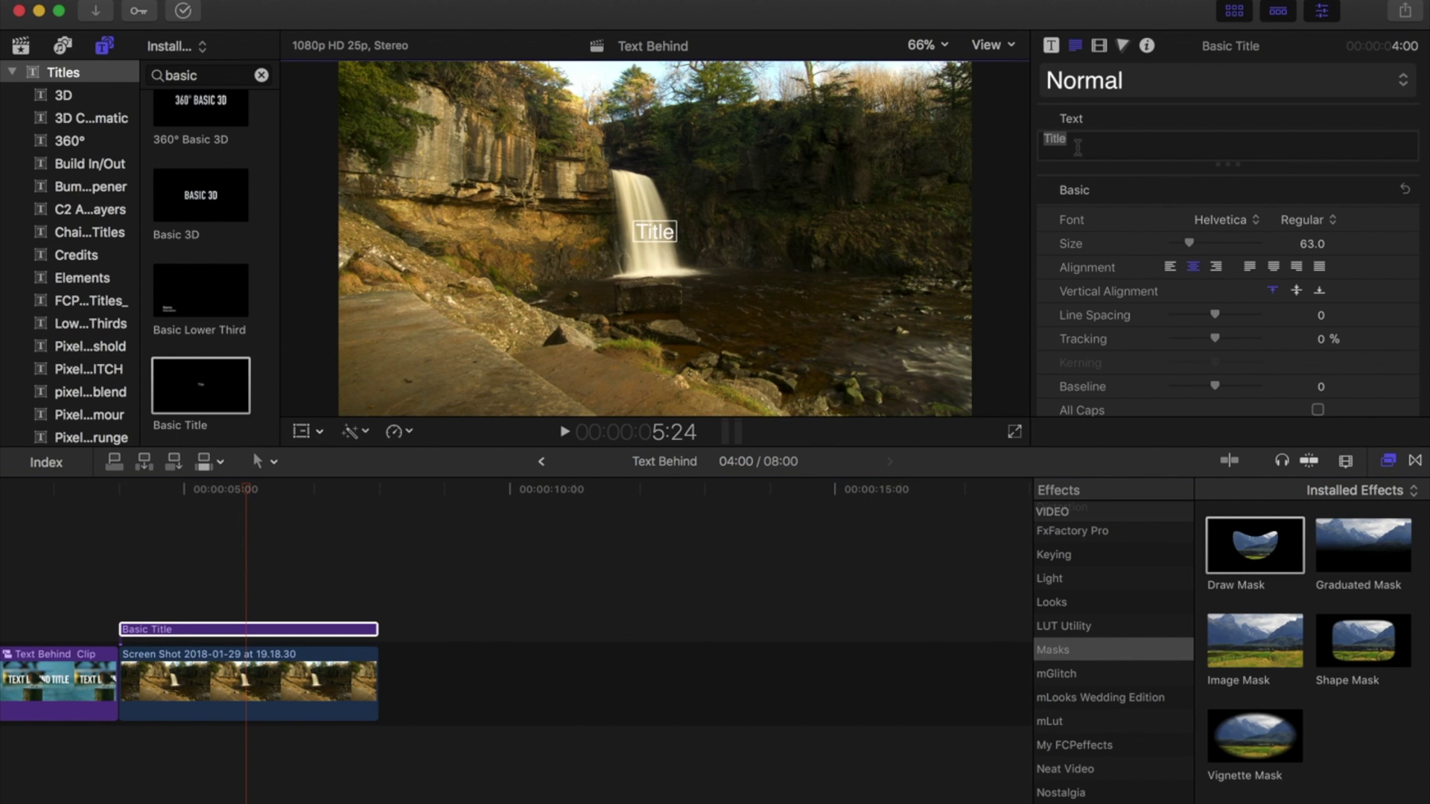
type("Text Behind Title")
- Set the waterfall title's font to Bebas Neue, enlarge it and tilt it slightly upward to the right
left_click(1225, 220)
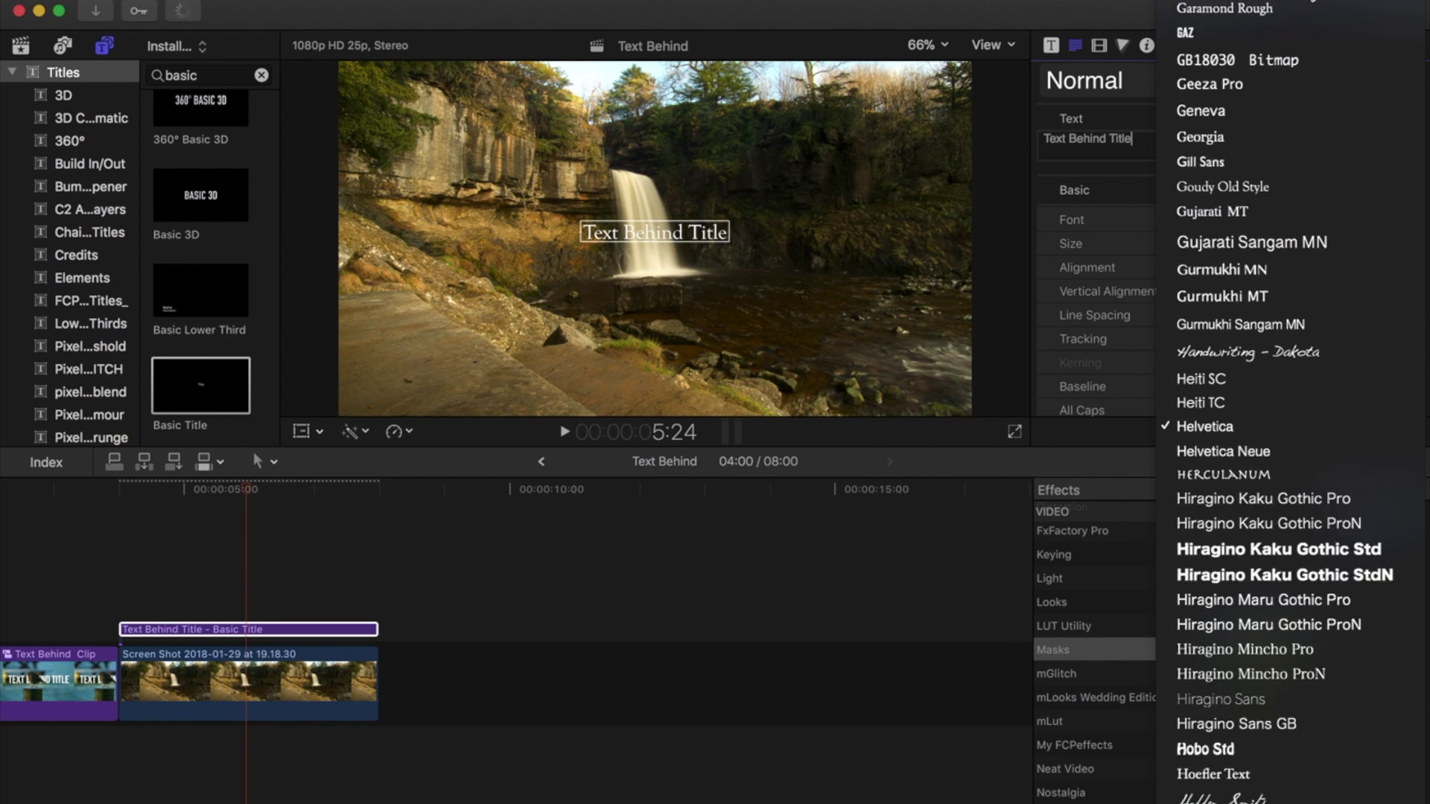
scroll(1299, 246, "up", 10)
left_click(1300, 237)
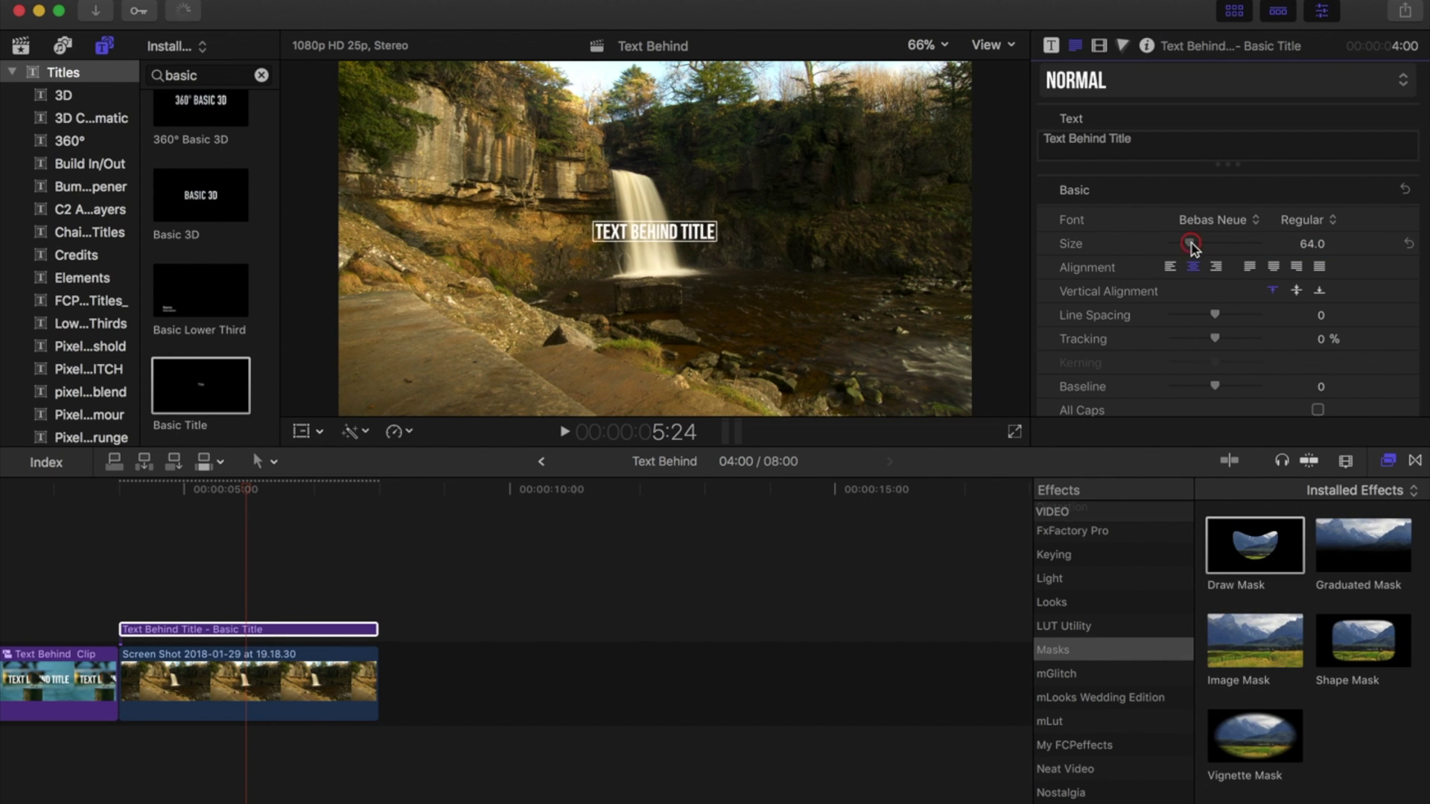
left_click_drag(1192, 246, 1216, 247)
scroll(1266, 298, "down", 8)
left_click_drag(1316, 313, 1316, 298)
- Duplicate the waterfall clip and stack the copy above its title, aligned with the original clip
left_click(218, 691)
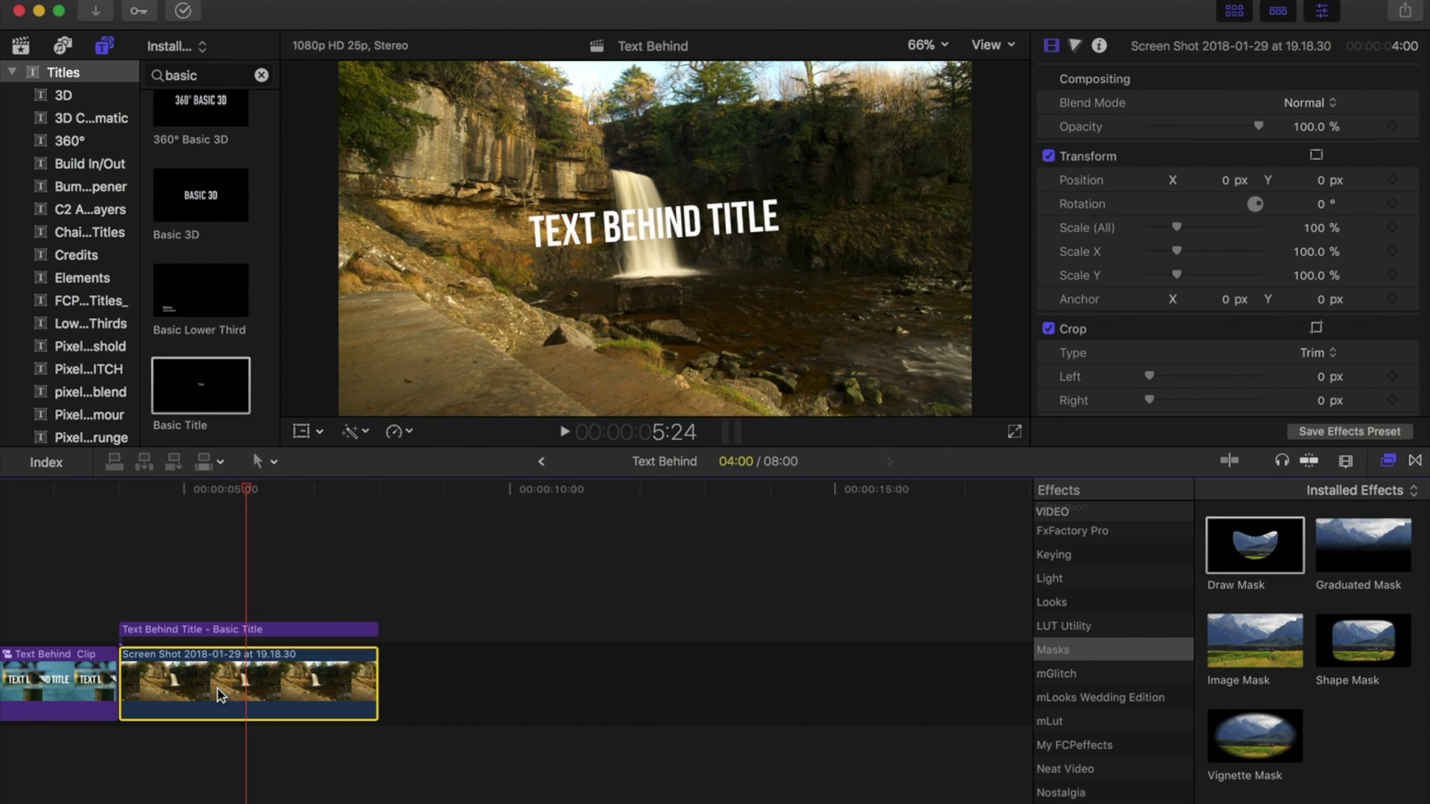
key("Up")
key("super+c")
key("super+v")
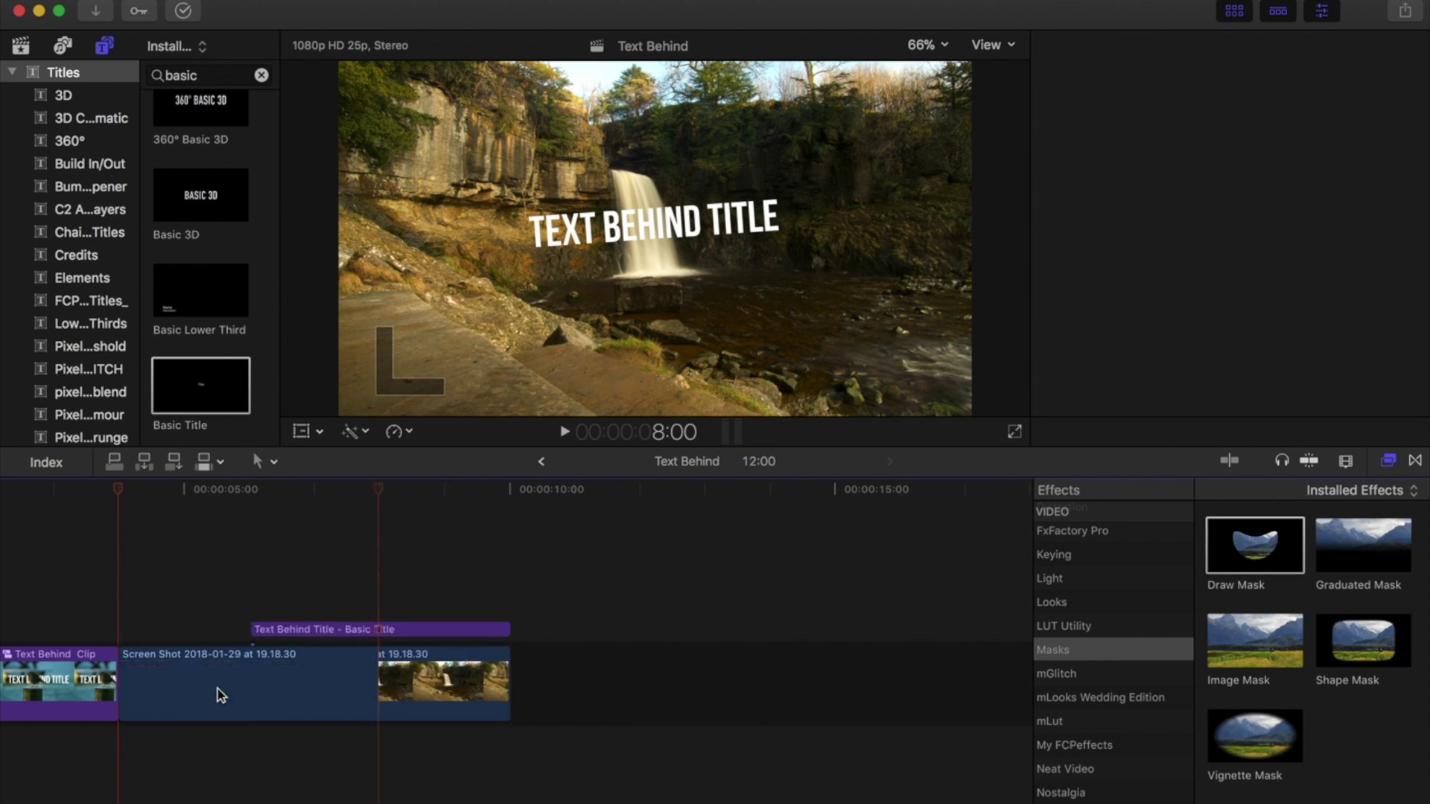
left_click_drag(217, 688, 248, 571)
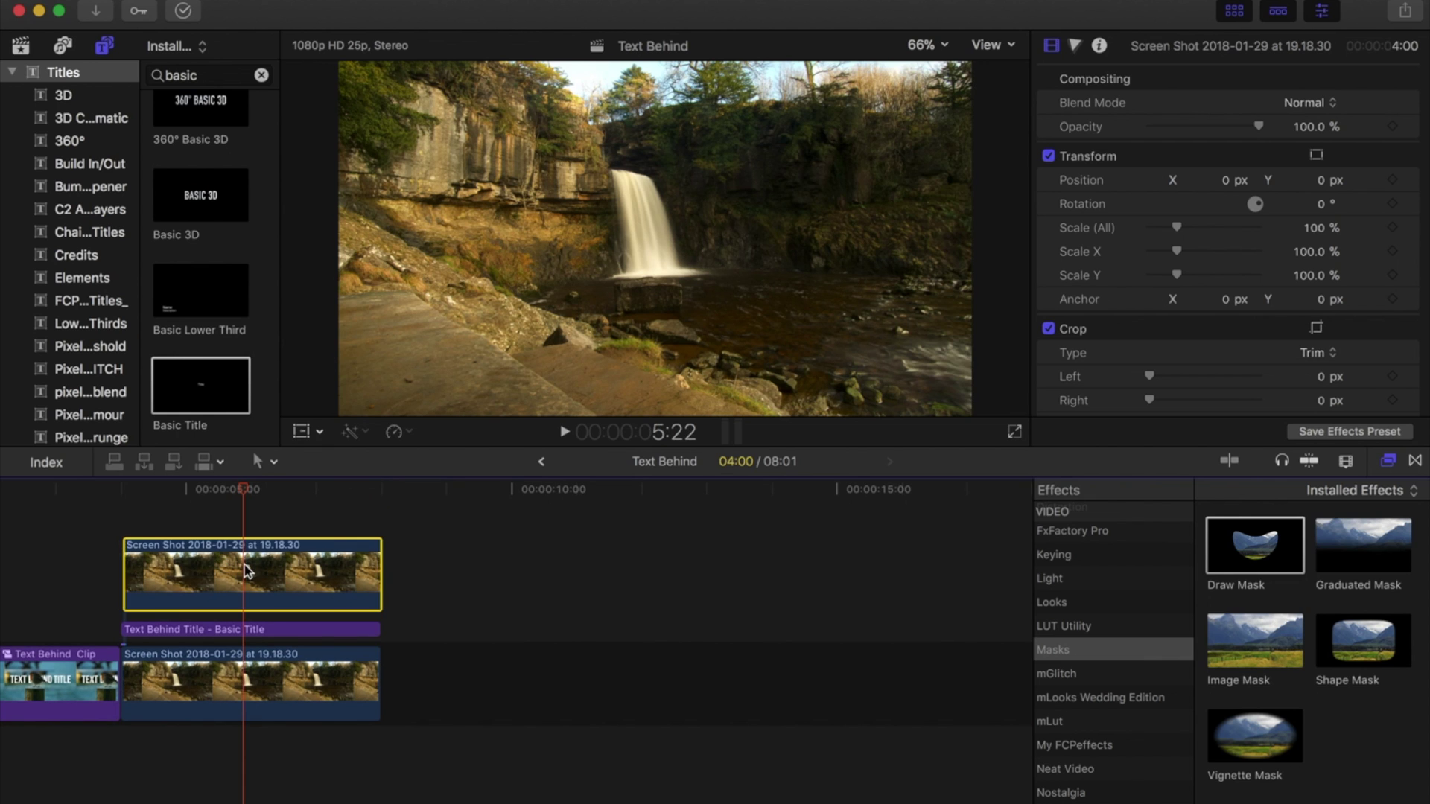
- Apply a Draw Mask to the upper waterfall clip, outline the waterfall with four points while the clip is disabled, and re-enable the clip
mouse_move(1243, 548)
left_mouse_down()
mouse_move(745, 552)
mouse_move(248, 588)
left_mouse_up()
key("v")
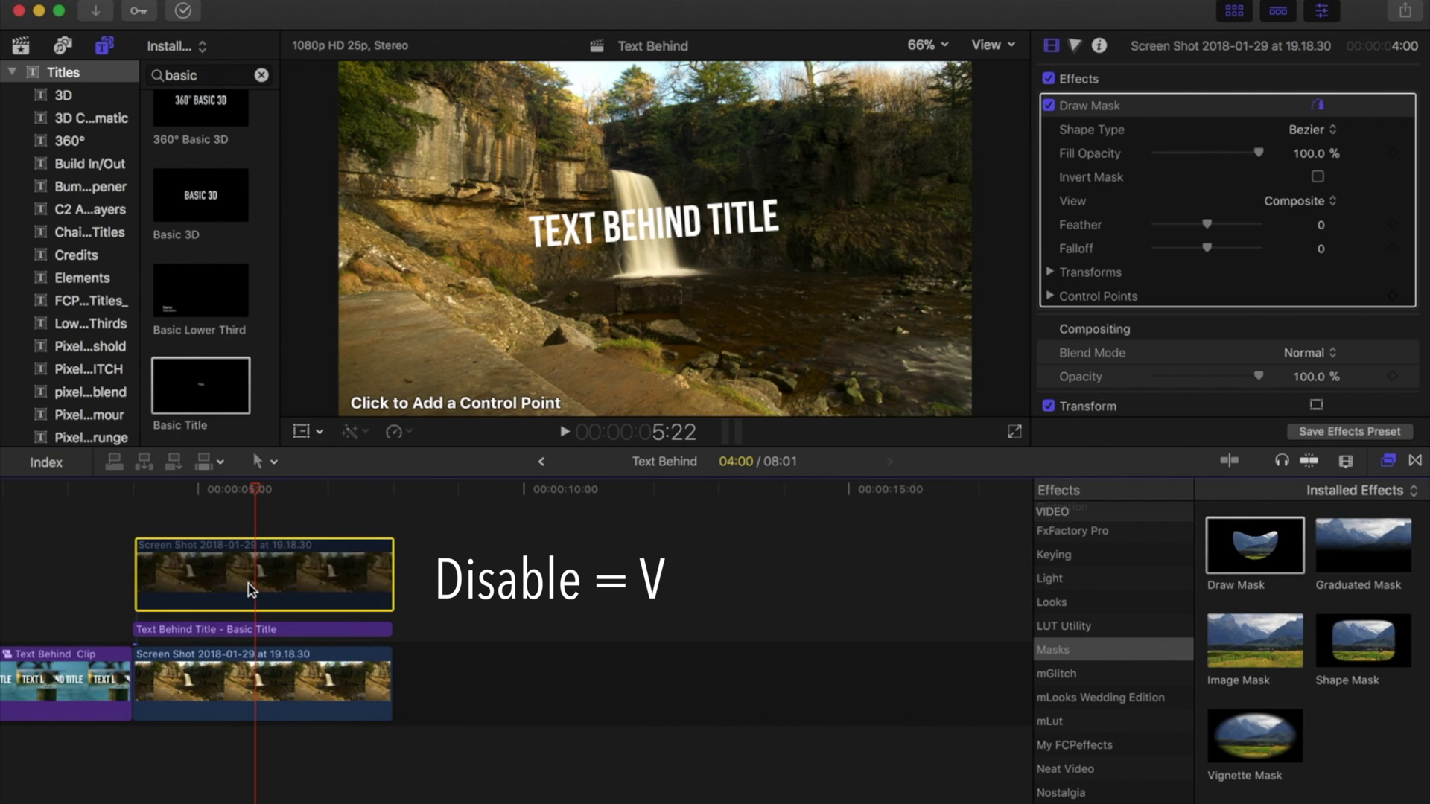
left_click(610, 170)
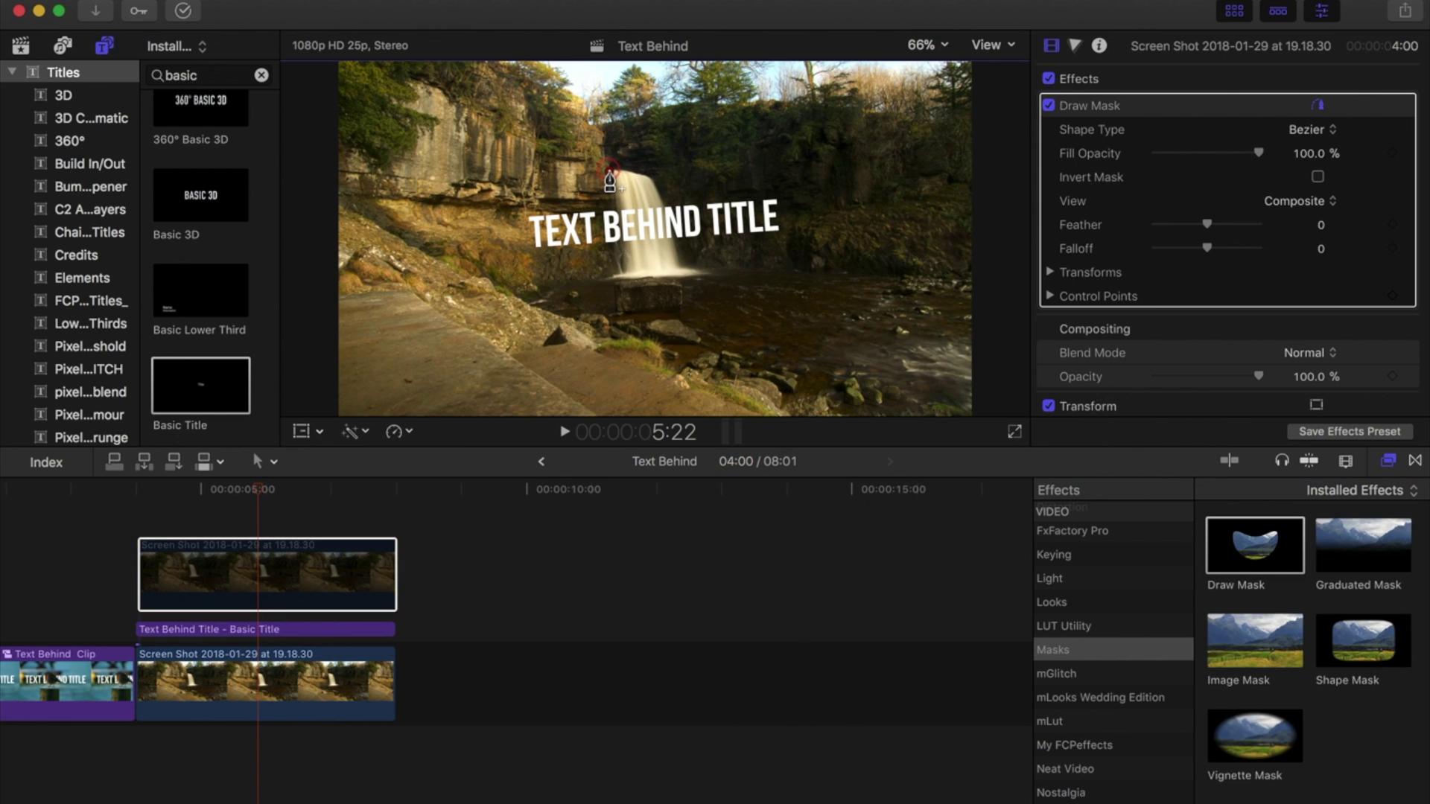
left_click(623, 269)
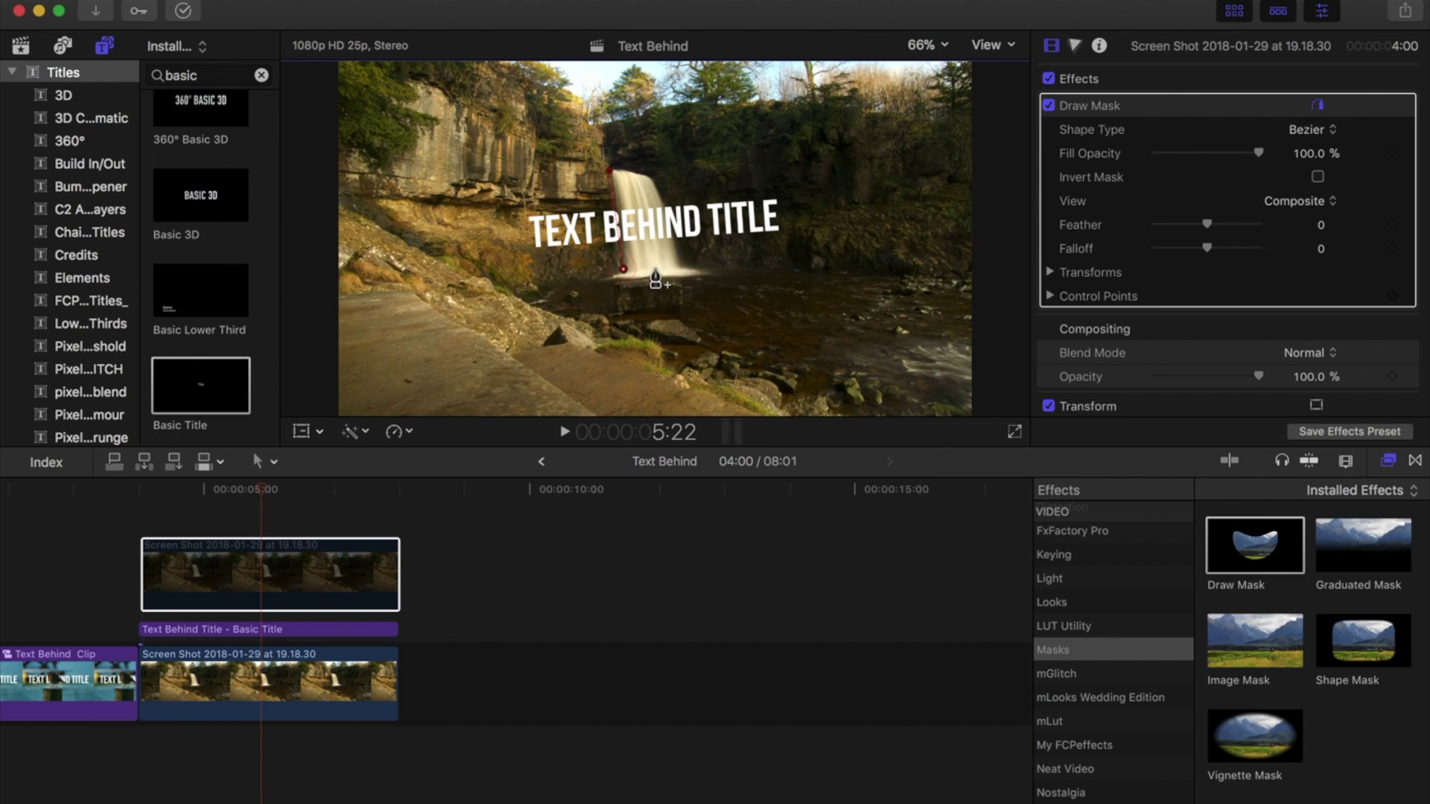
left_click(681, 264)
left_click(650, 176)
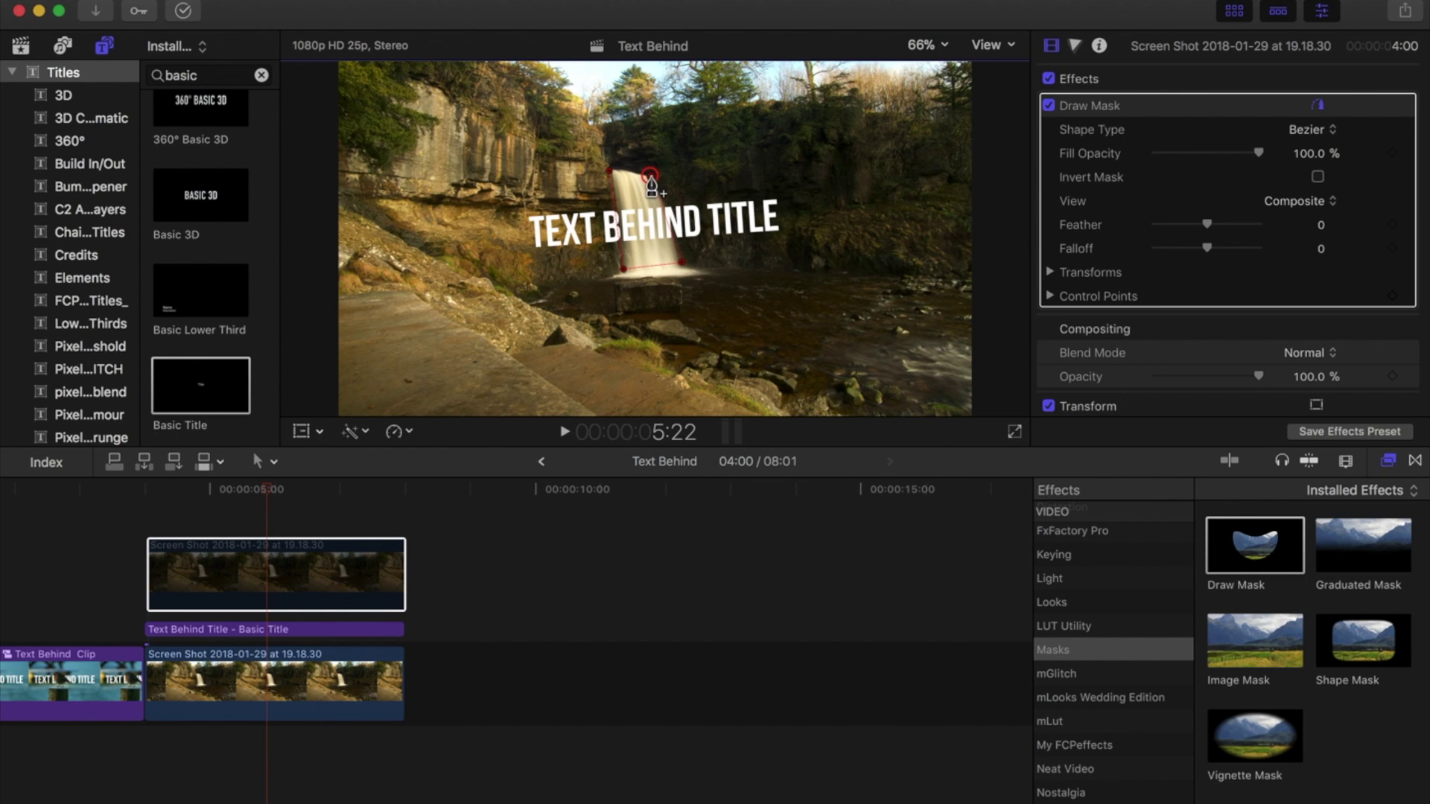
left_click(611, 171)
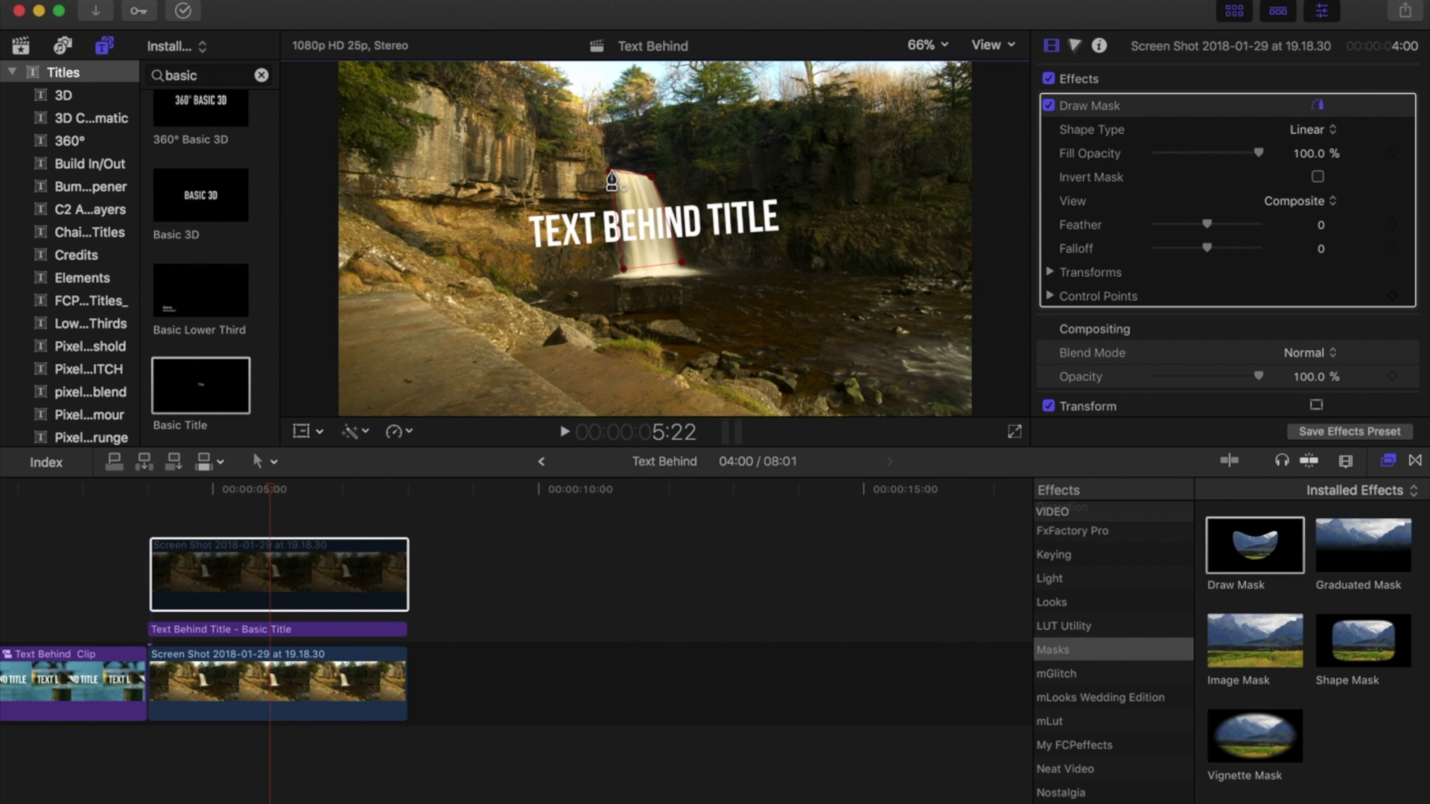
left_click(313, 585)
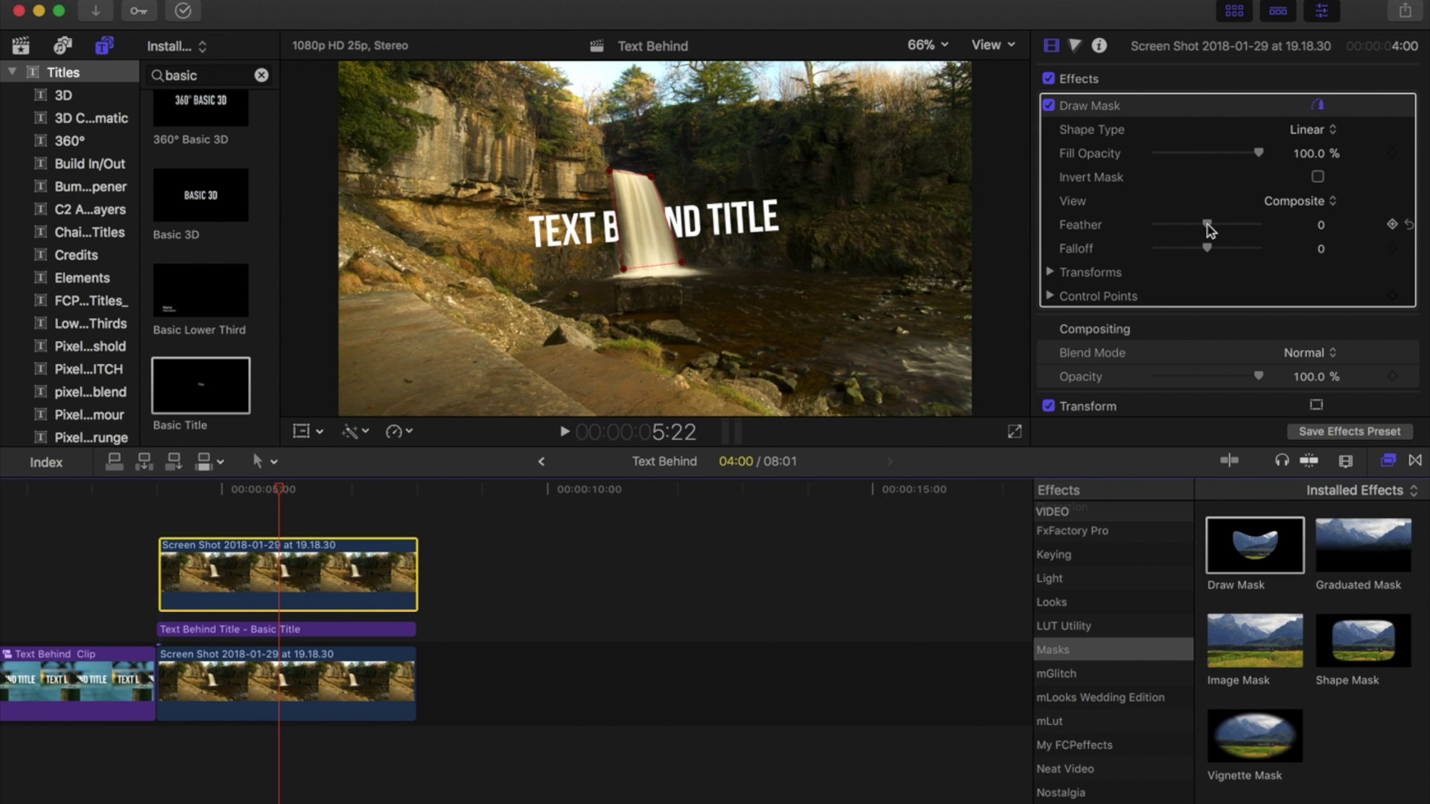
- Set the waterfall mask's feather to -20 and its fill opacity to 80.78%
left_click_drag(1206, 224, 1197, 227)
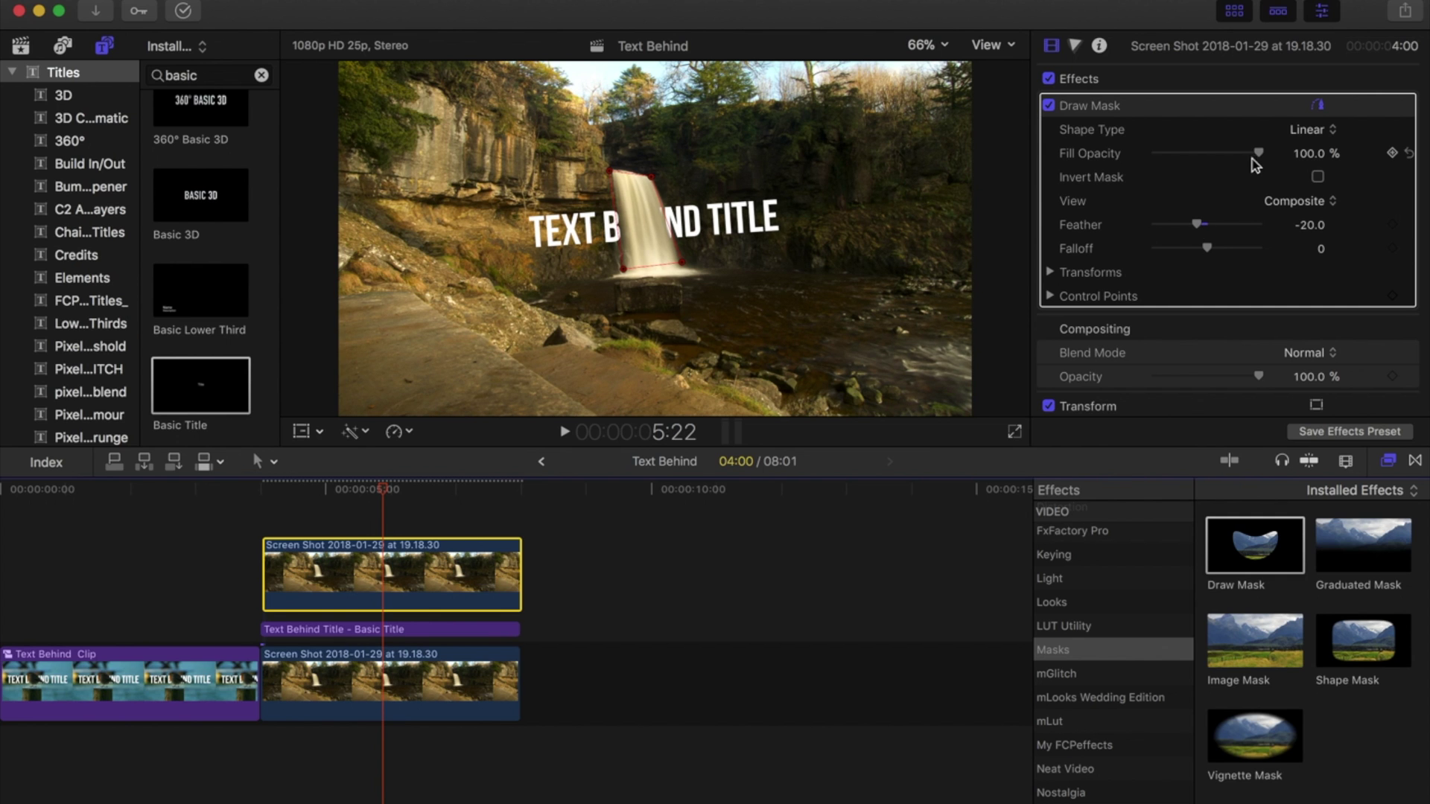
left_click_drag(1257, 155, 1257, 153)
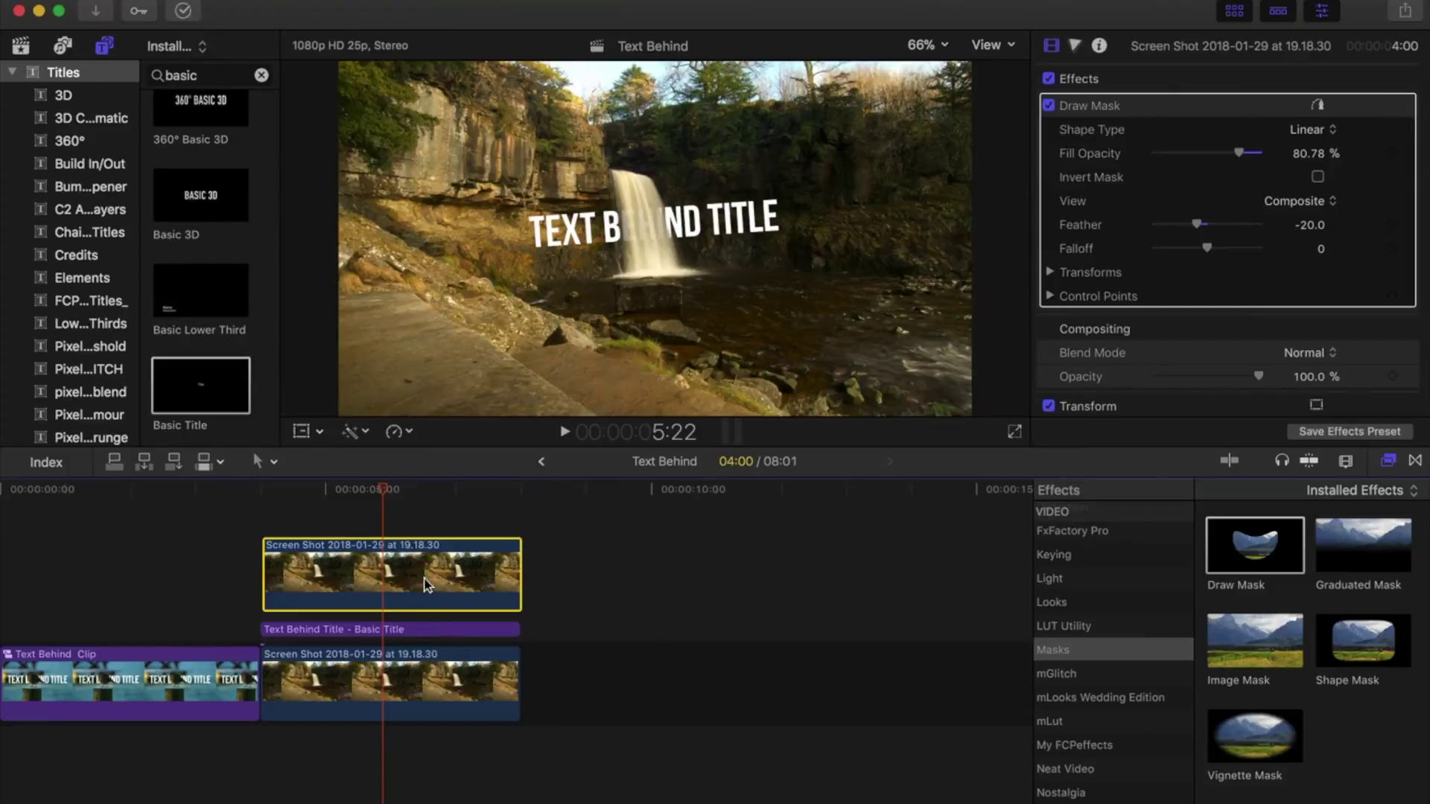
- Combine the upper waterfall clip, its title and the original waterfall clip into one compound clip with the default name
left_click(419, 630, "super")
left_click(417, 682, "super")
key("alt+g")
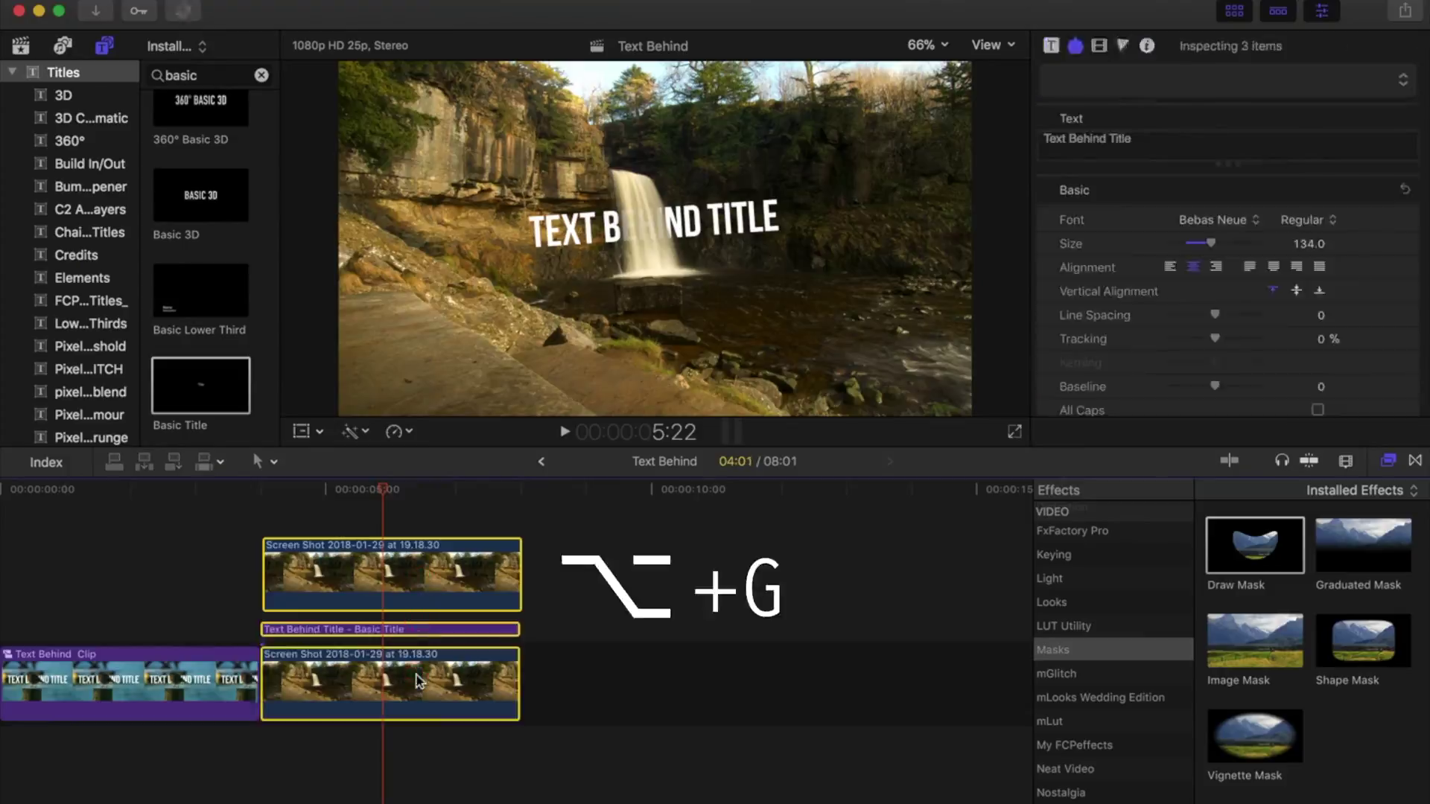
key("Return")
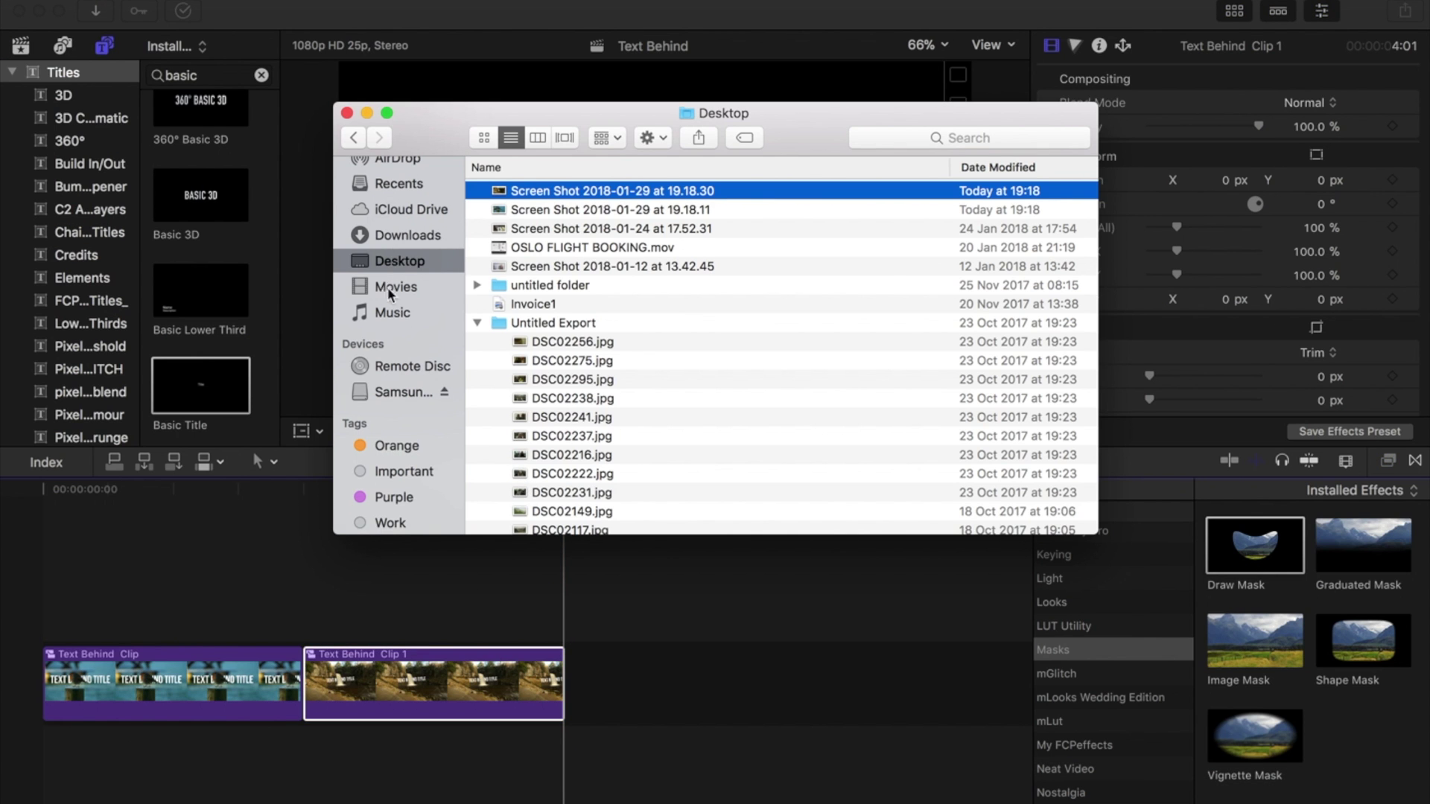
- Bring Text Behind .mp4 from the Movies folder into the timeline directly after the second compound clip
left_click(381, 287)
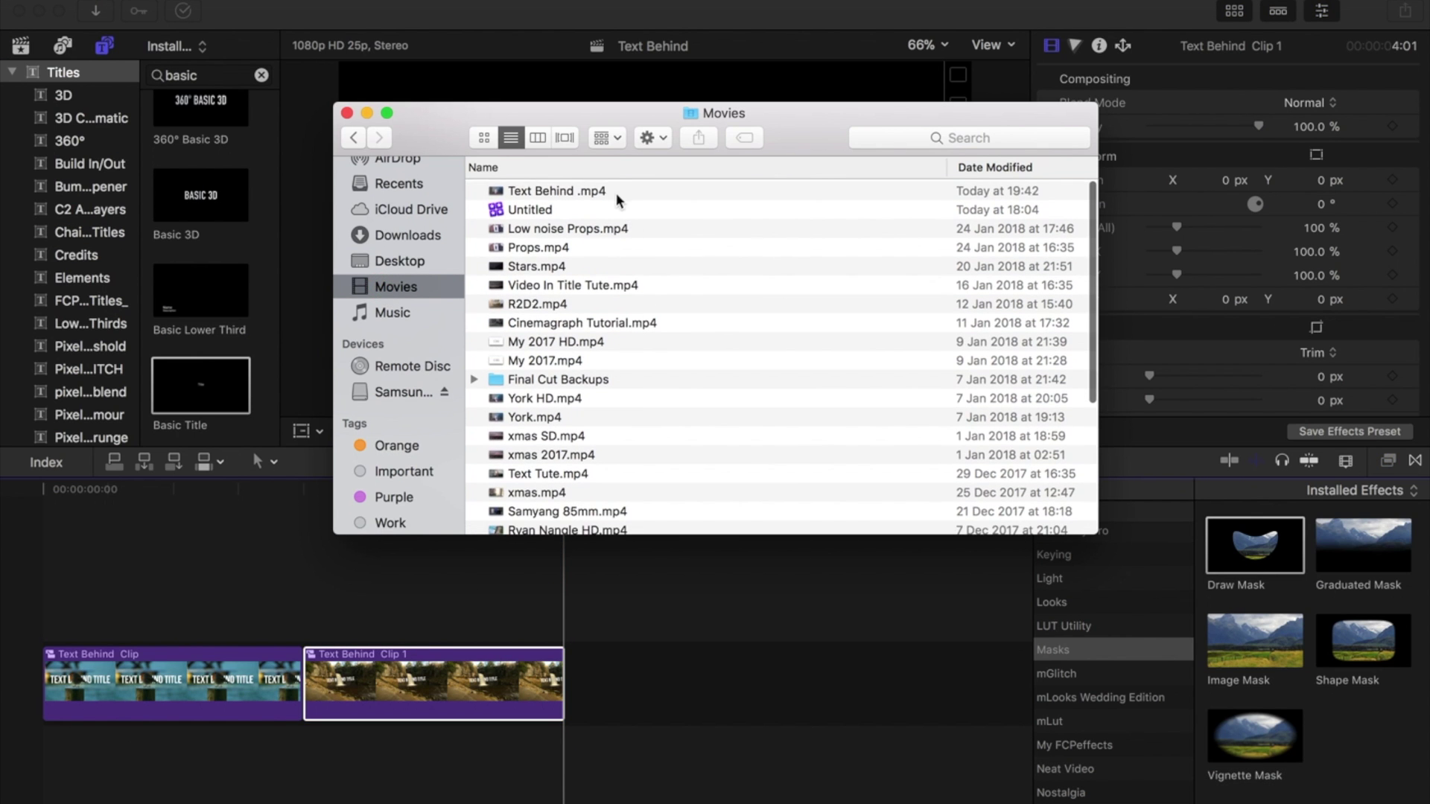
left_click(484, 191)
left_click_drag(484, 190, 615, 686)
left_click(569, 558)
key("space")
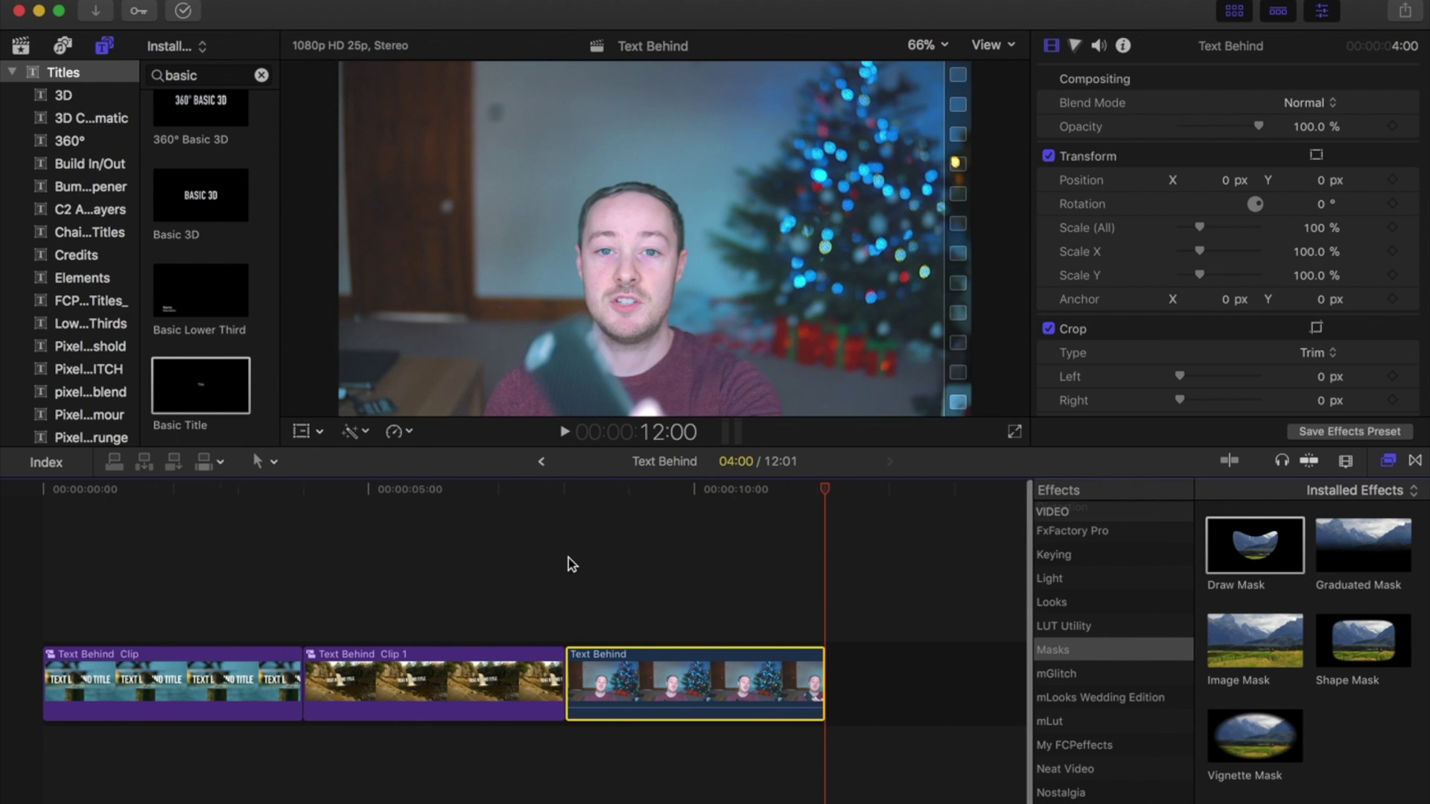
- Place a Basic Title above the new video clip from its start and cut off the part extending past the clip's end
key("super+equal")
left_click_drag(200, 385, 383, 600)
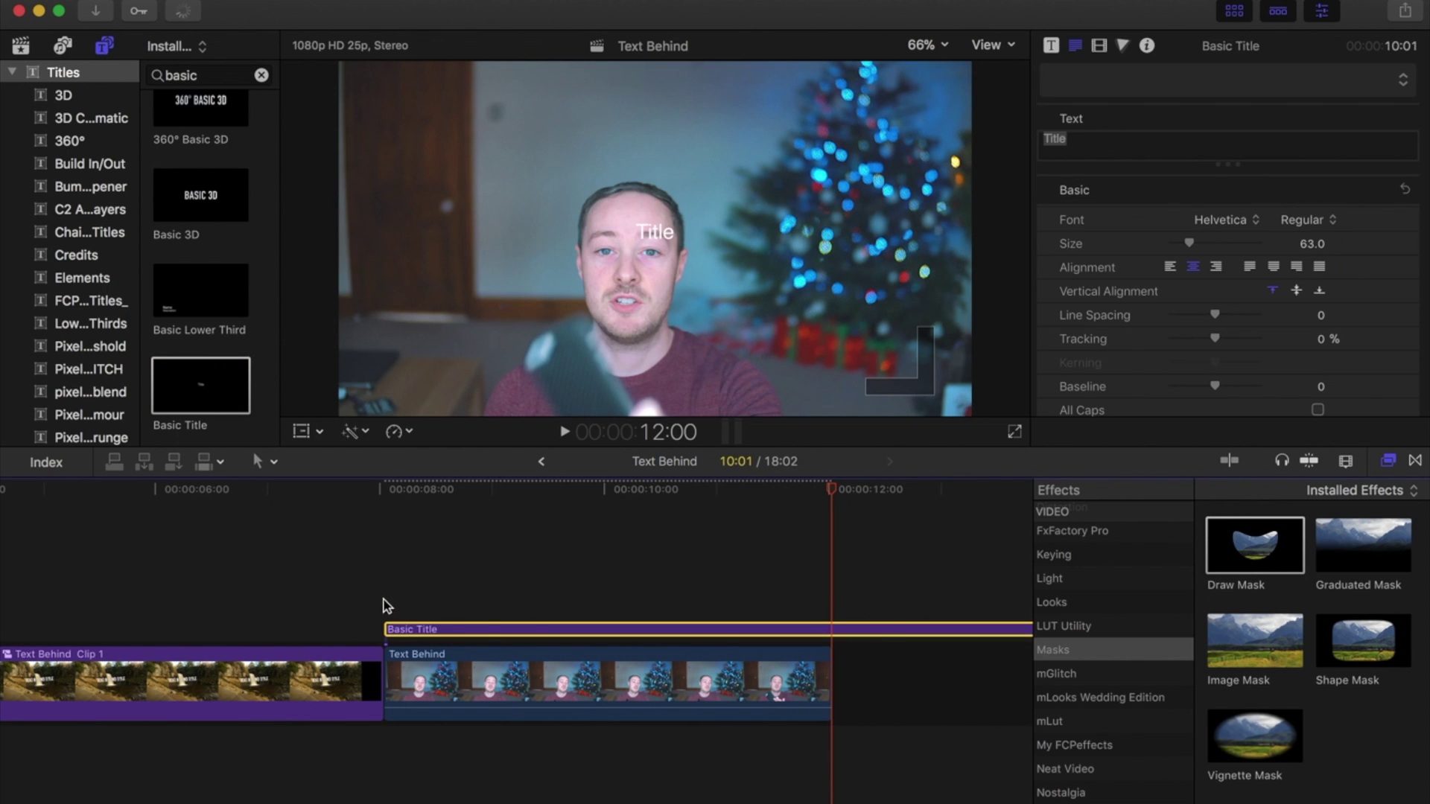
key("super+b")
left_click(877, 627)
key("Delete")
left_click_drag(829, 630, 831, 630)
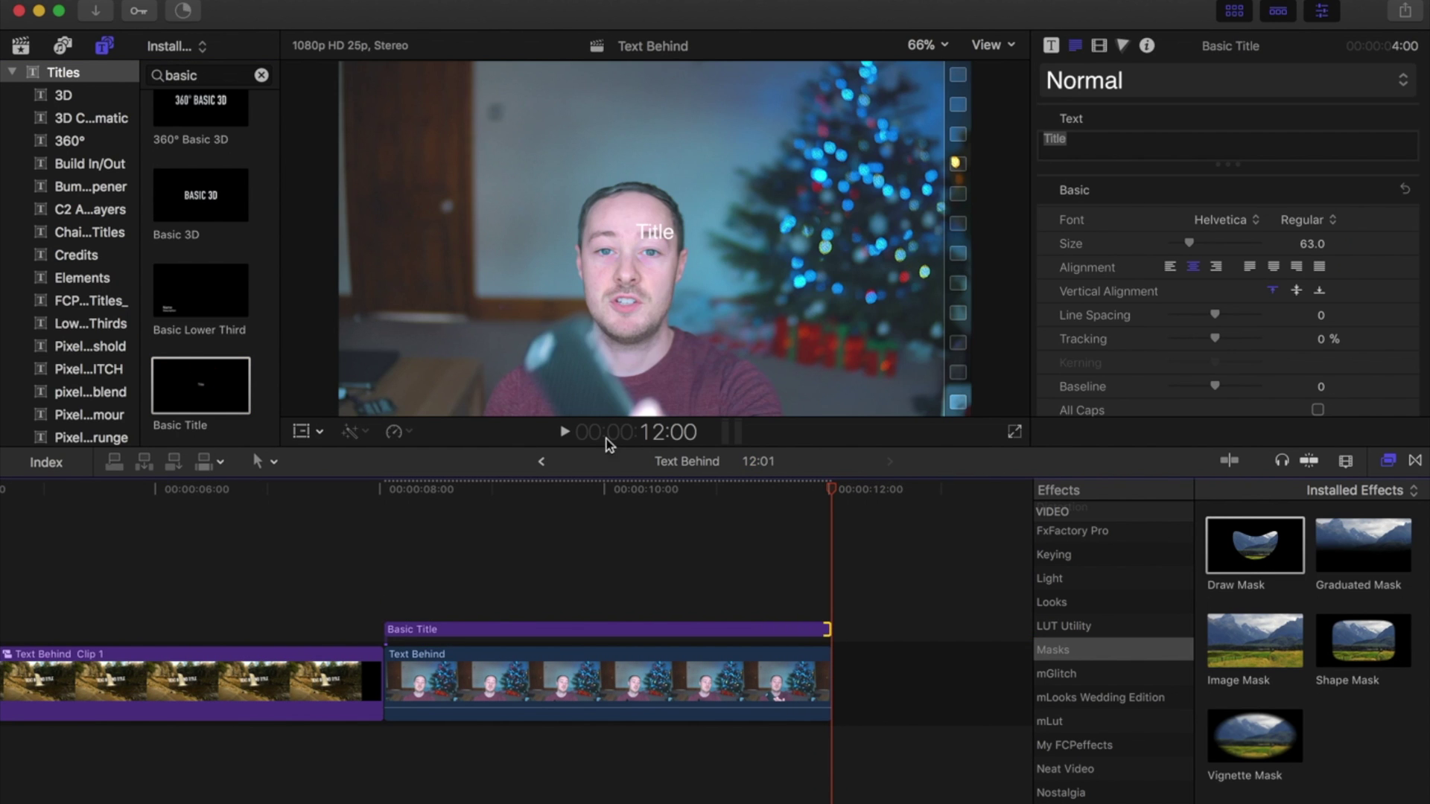
- Replace the text of the title over the video clip with "Text Behind Title"
left_click(584, 629)
left_click(1055, 139)
type("Text Behind Title")
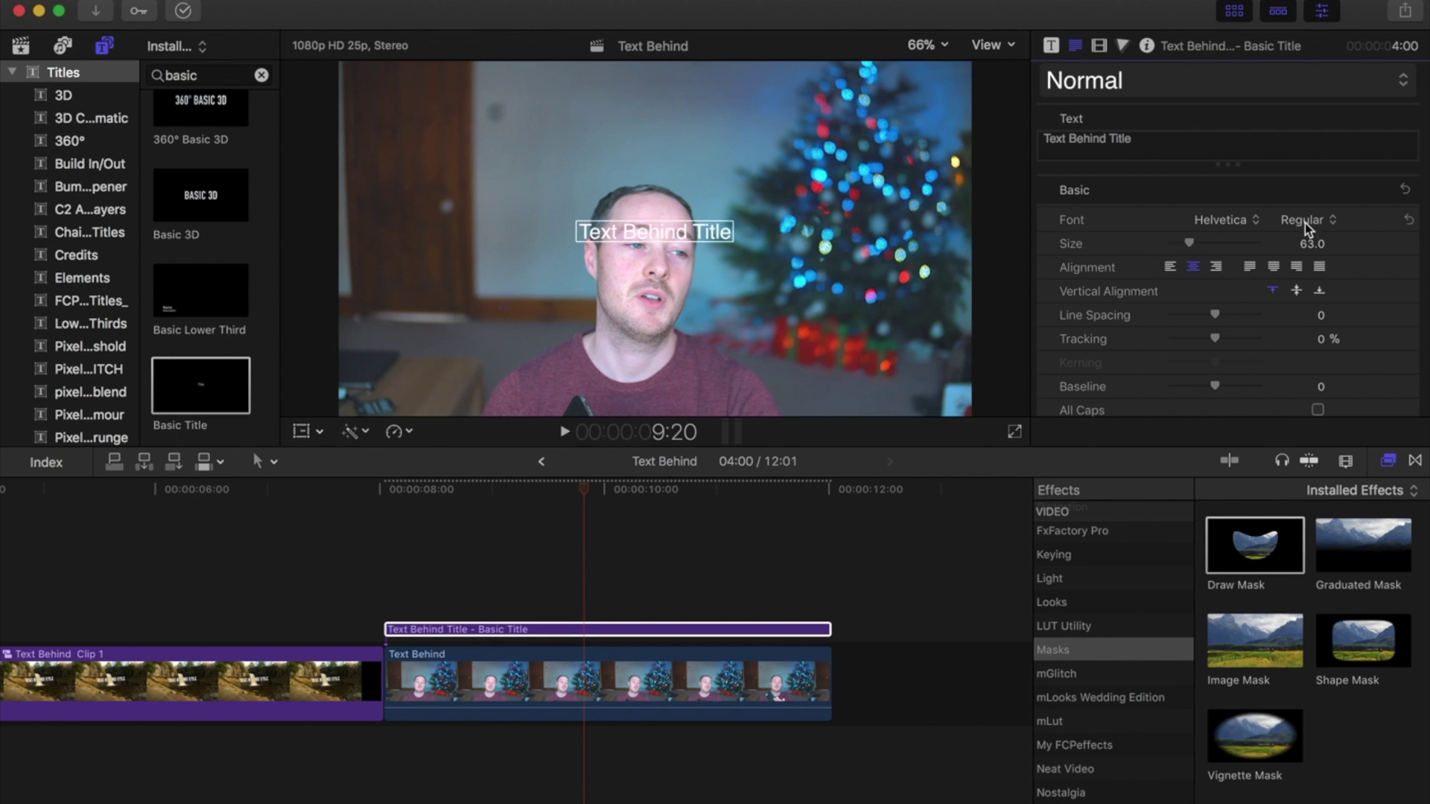
- Set the new title's font to Bebas Neue and its size to 288, and position it across the man's upper face
left_click(1225, 220)
scroll(1266, 223, "up", 15)
left_click(1267, 297)
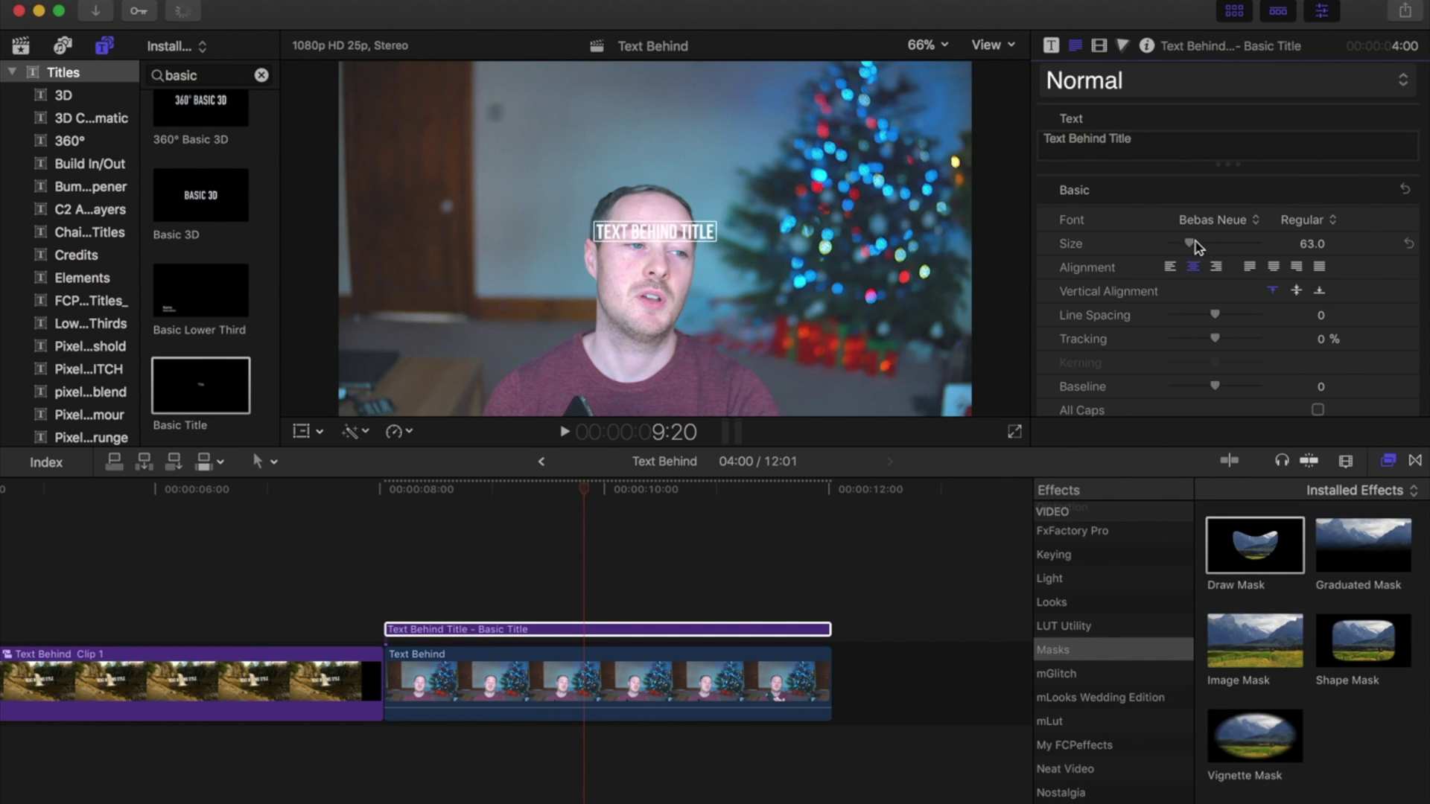
left_click_drag(1189, 242, 1279, 254)
left_click_drag(741, 213, 743, 246)
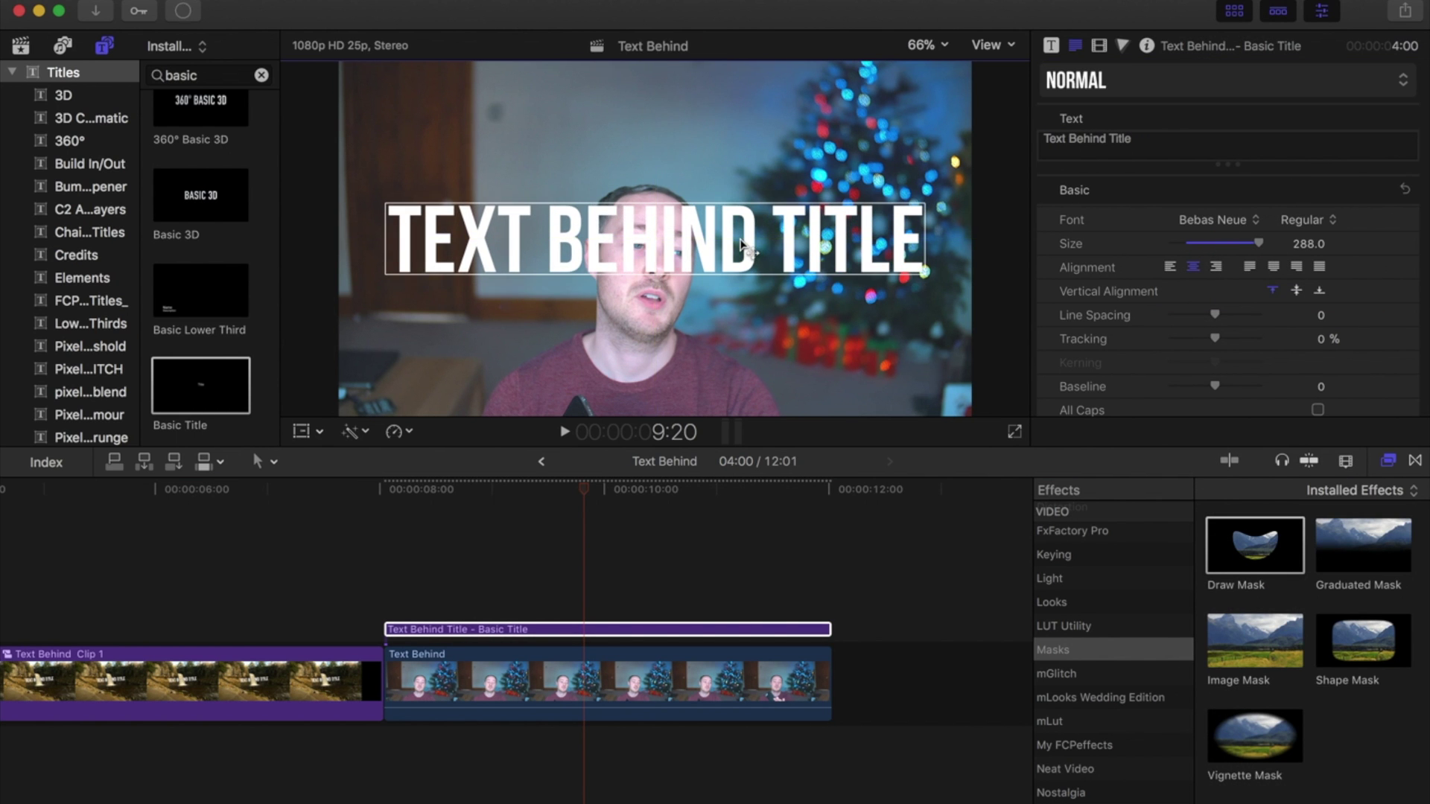
- Duplicate the video clip of the man and stack the copy above its title, aligned with the original clip
left_click(578, 684)
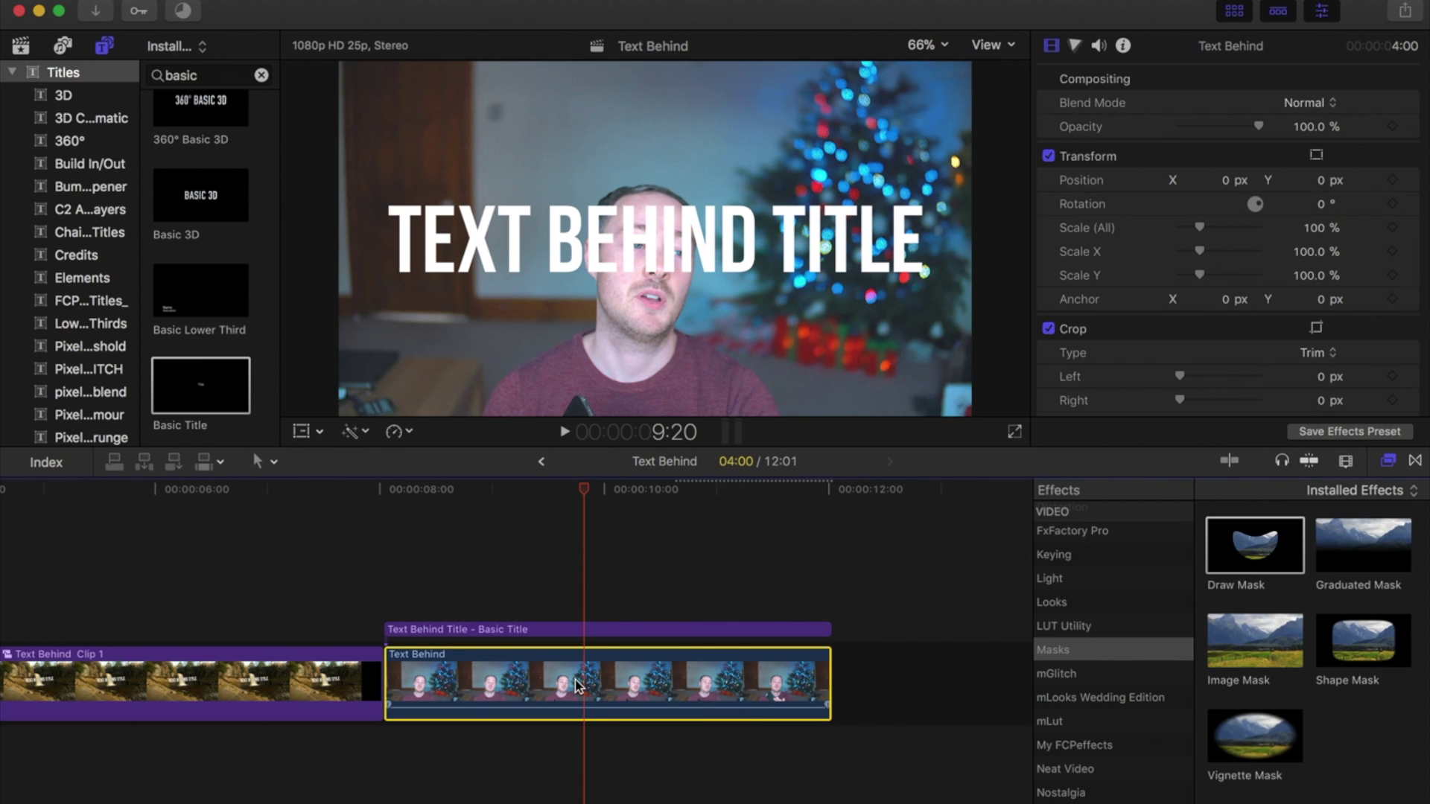
key("Up")
key("cmd+c")
key("Down")
key("cmd+v")
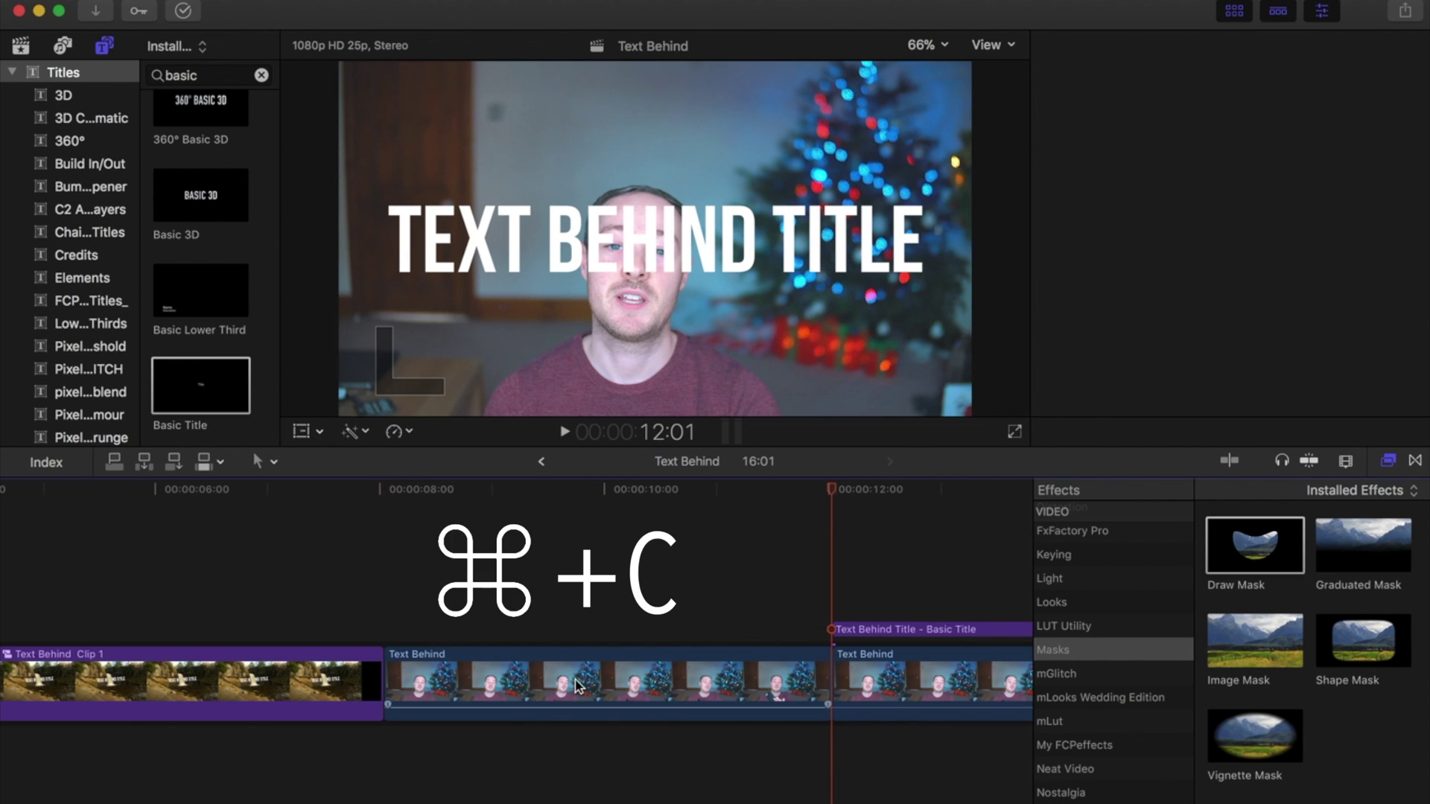
left_click_drag(524, 679, 542, 440)
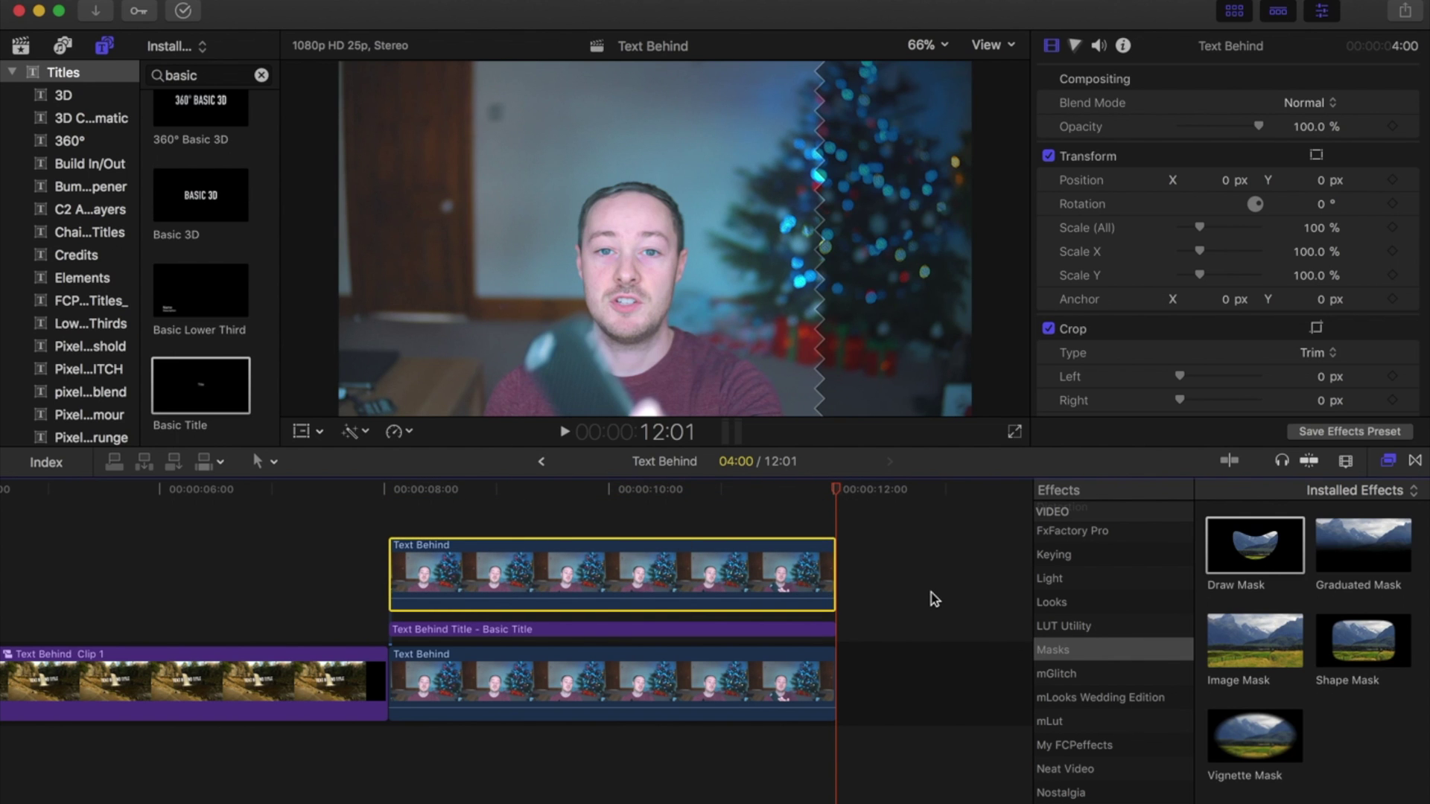
- Apply a Draw Mask to the upper video clip and, with the clip disabled, outline the man's head starting along his jaw
left_click_drag(1236, 585, 624, 580)
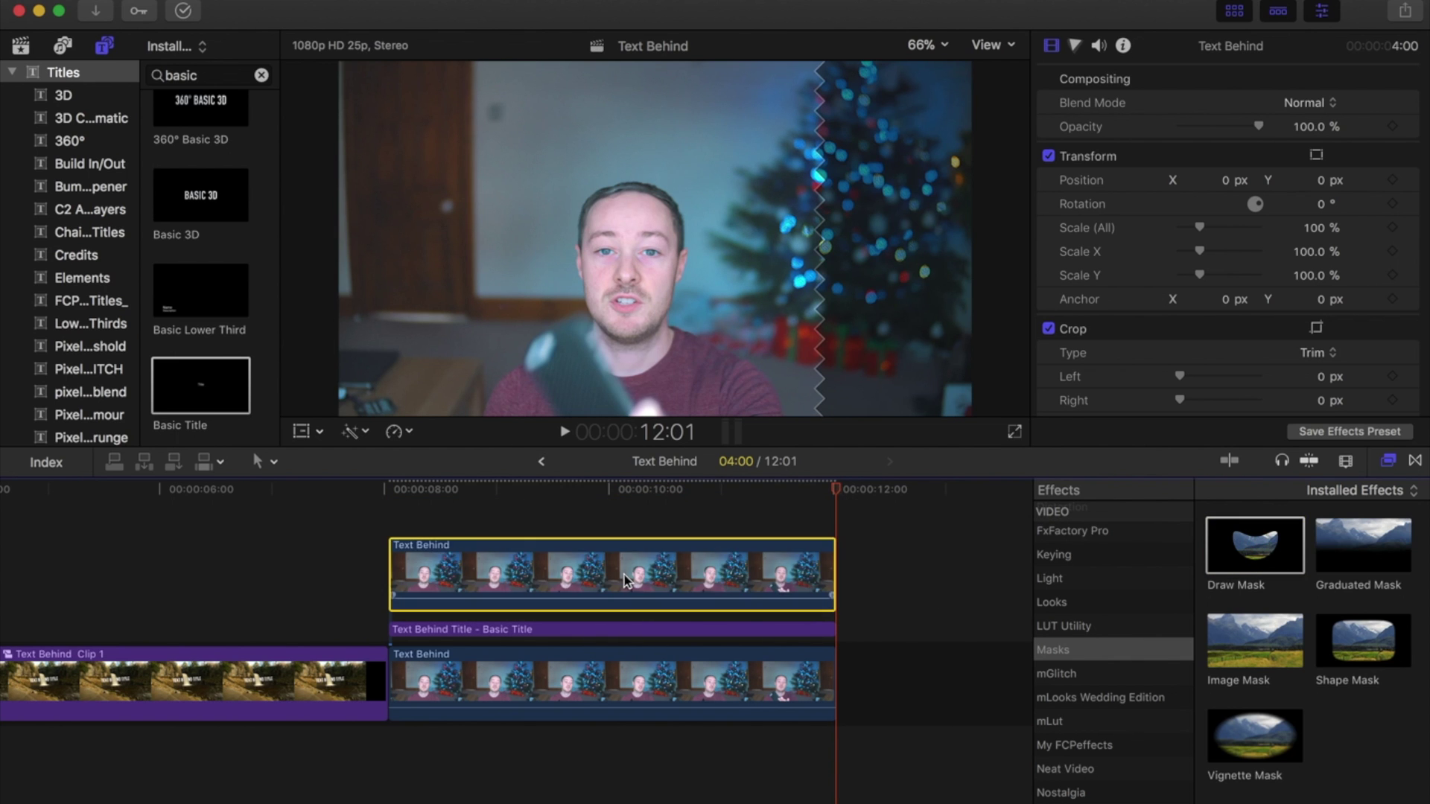
left_click(593, 574)
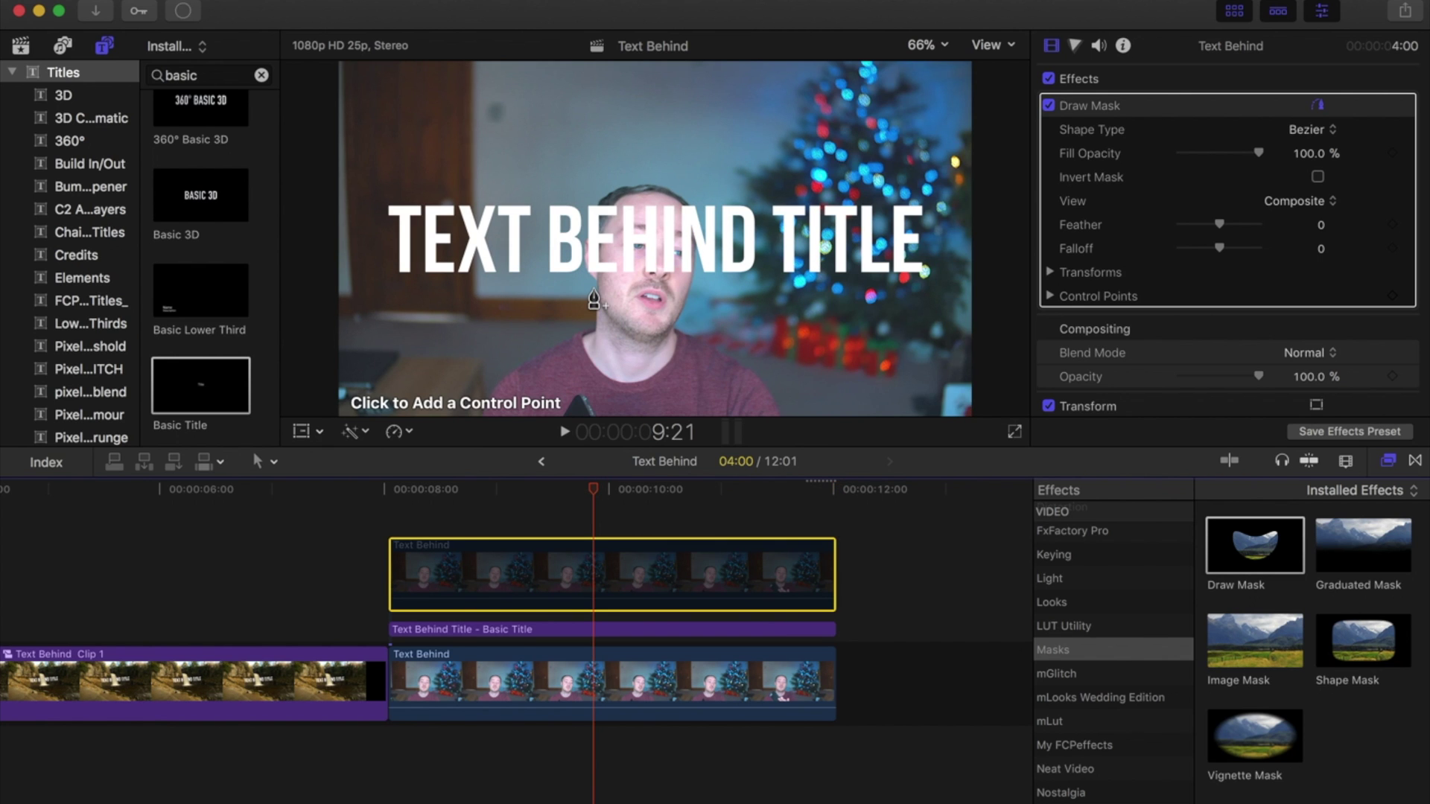
left_click_drag(597, 288, 605, 307)
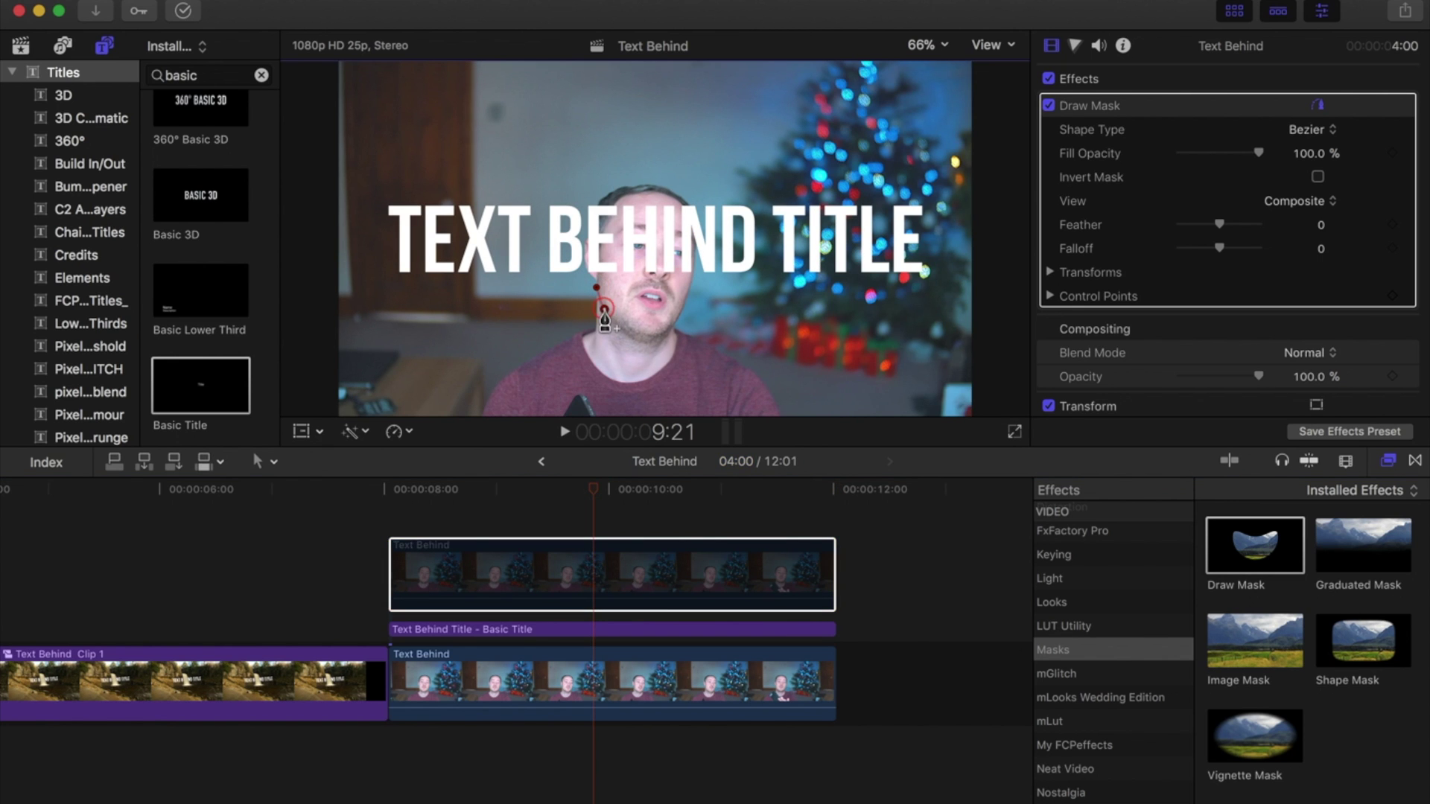
left_click(621, 323)
left_click(639, 327)
left_click(655, 327)
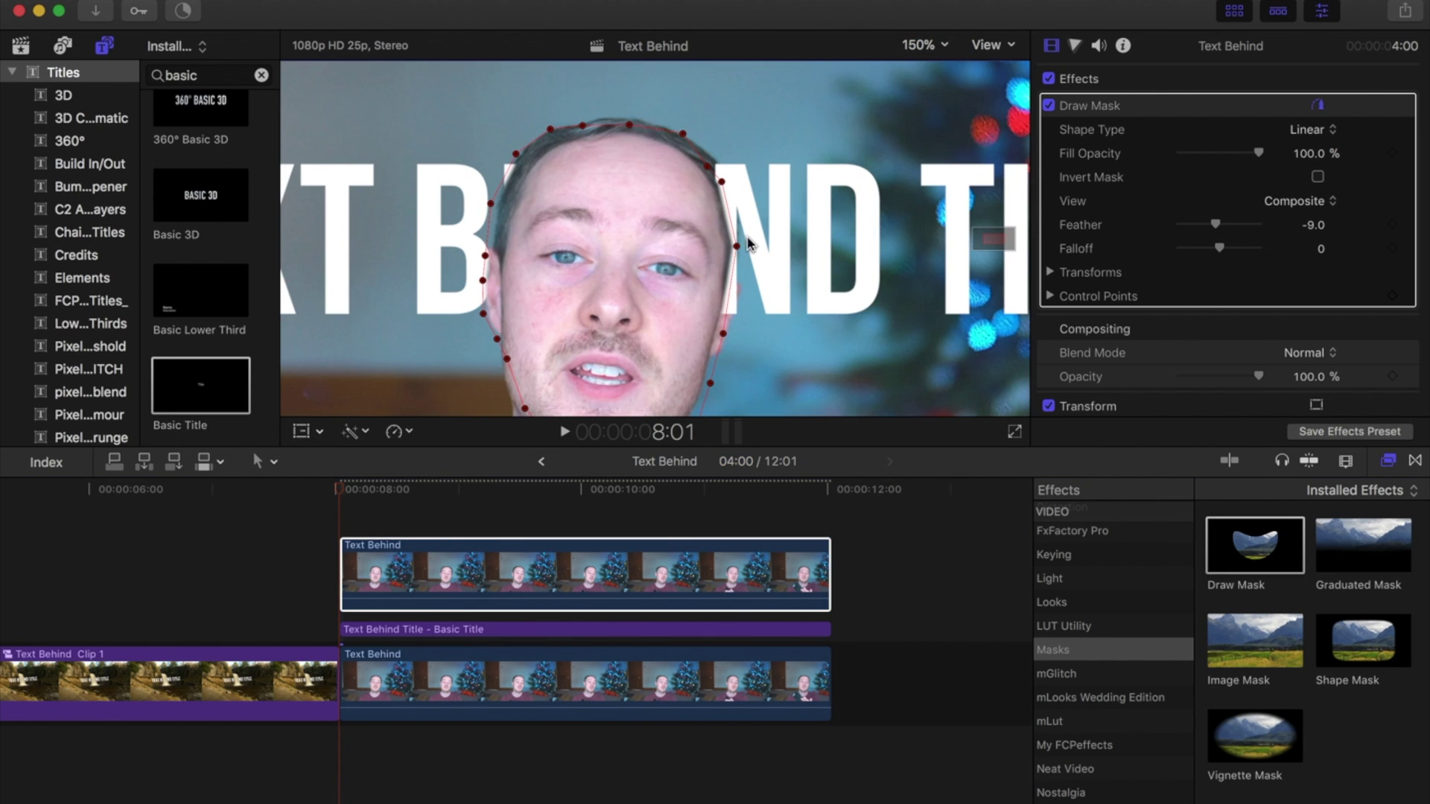
- Move the mask's control points closer to both sides of the head at 8:01 and set its feather to -7
left_click_drag(995, 241, 994, 239)
left_click_drag(564, 143, 554, 152)
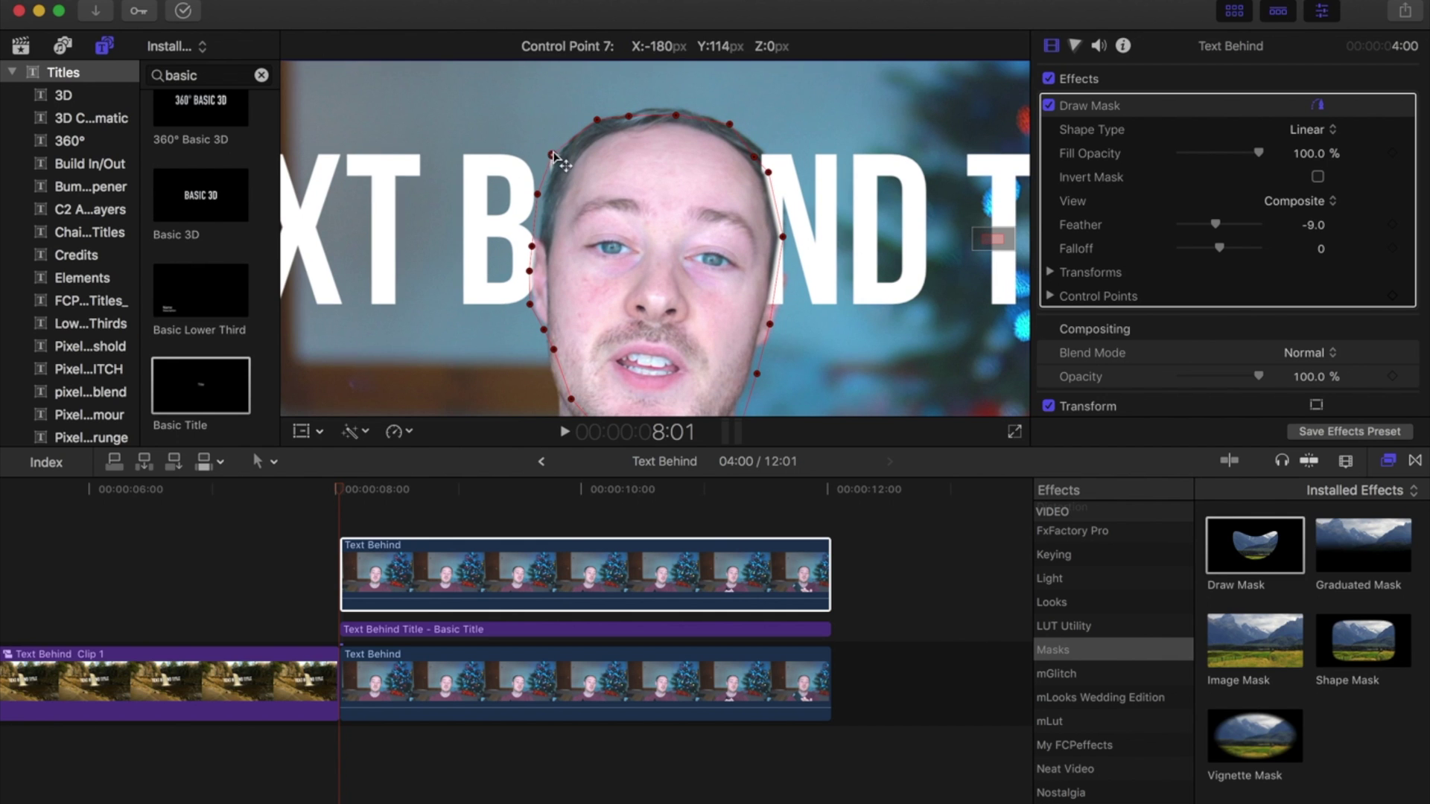
mouse_move(532, 246)
left_mouse_down()
mouse_move(529, 262)
mouse_move(535, 235)
left_mouse_up()
left_click_drag(529, 304, 526, 300)
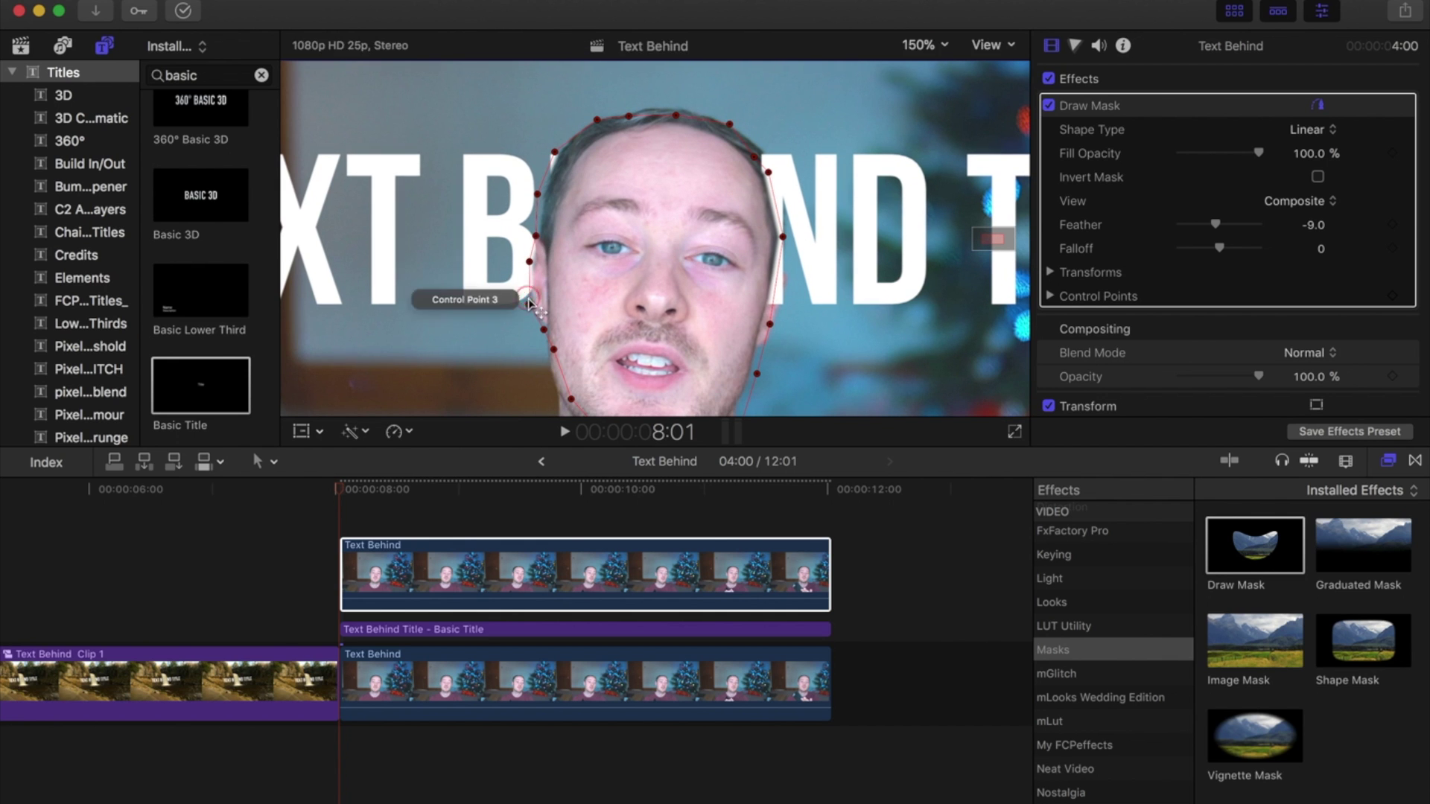
left_click_drag(1216, 225, 1220, 229)
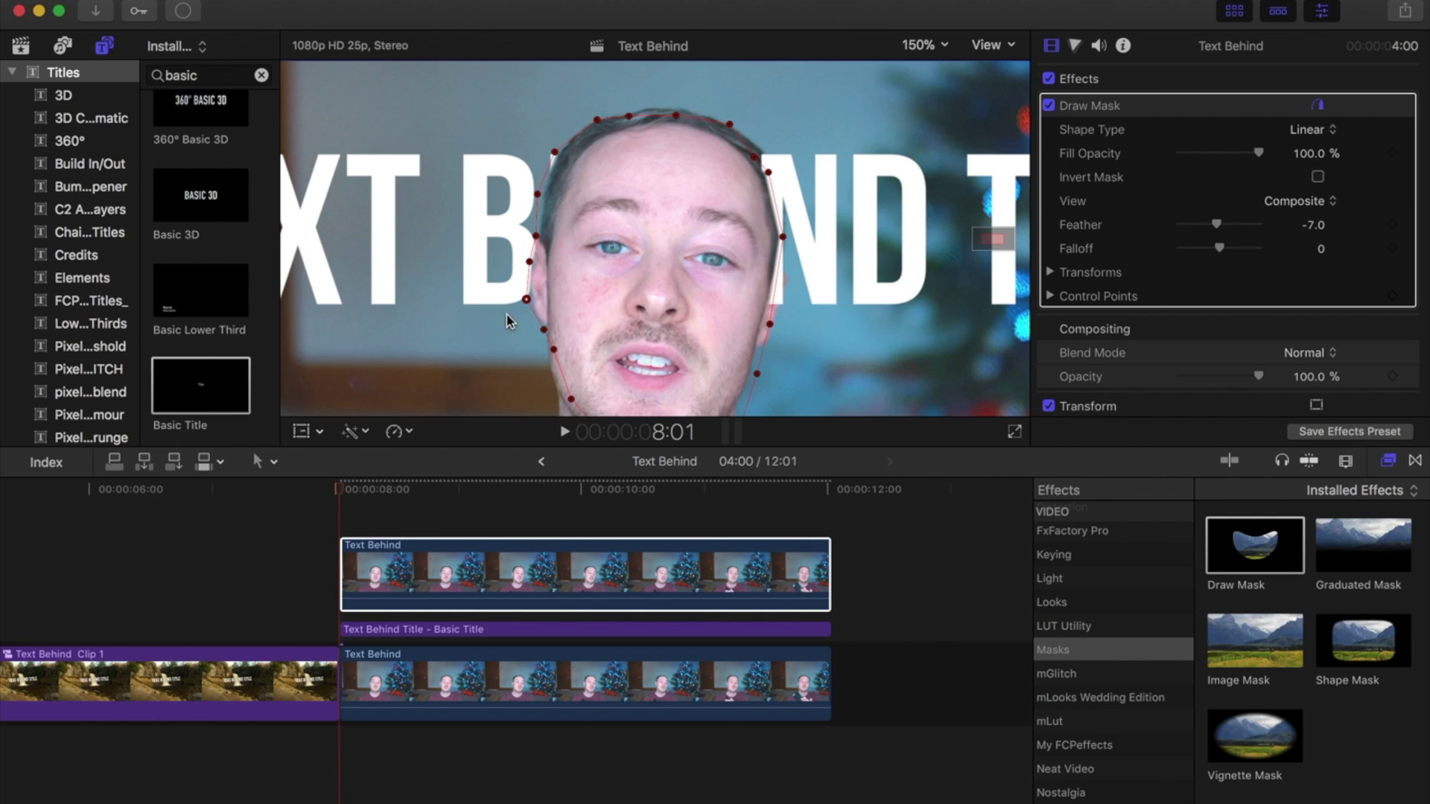
left_click_drag(526, 300, 529, 297)
left_click_drag(768, 173, 777, 178)
left_click_drag(770, 325, 778, 319)
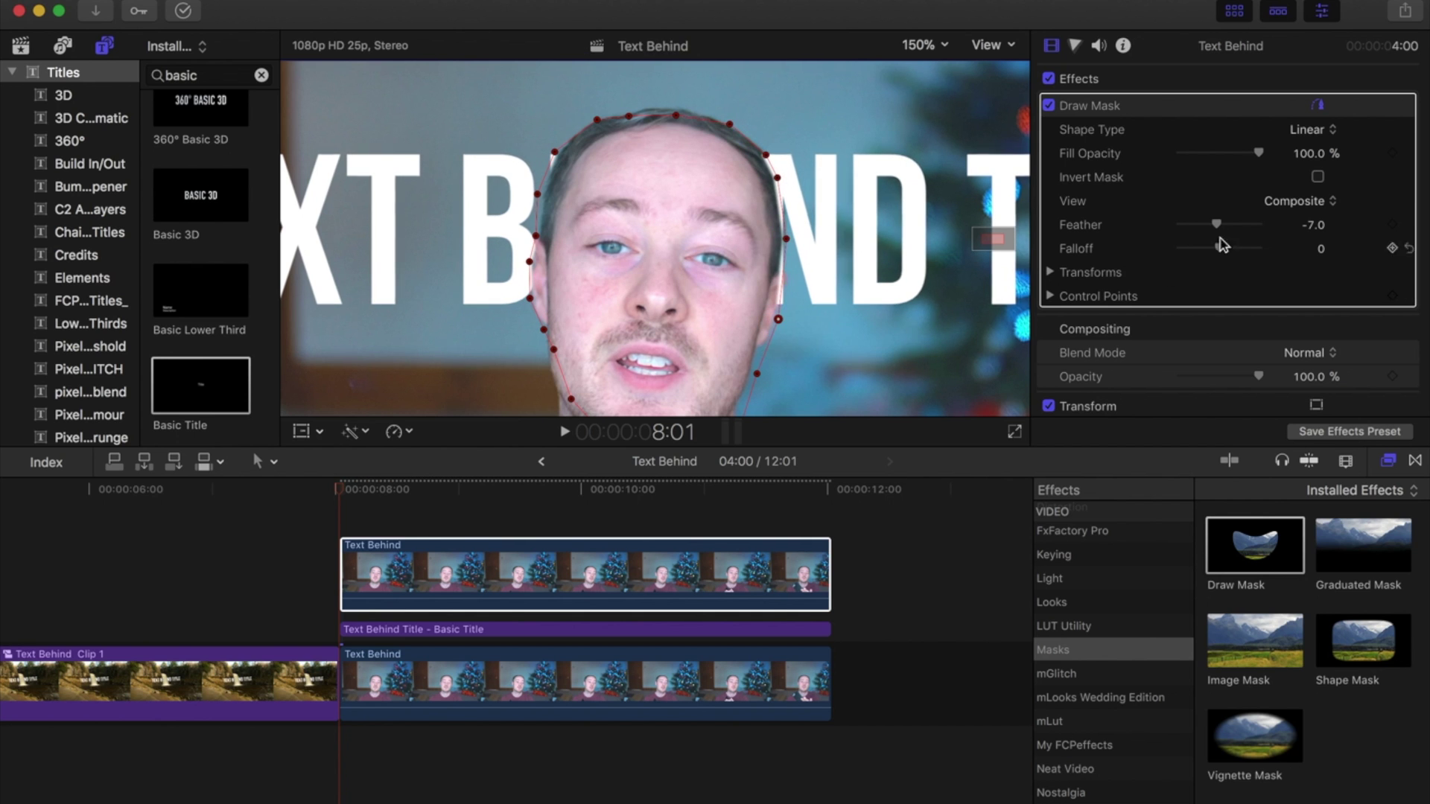
- Set the head mask's feather to 0 and refine its control points along the hair, temples and ears
left_click_drag(1217, 225, 1220, 228)
left_click_drag(778, 319, 783, 301)
left_click_drag(777, 178, 776, 175)
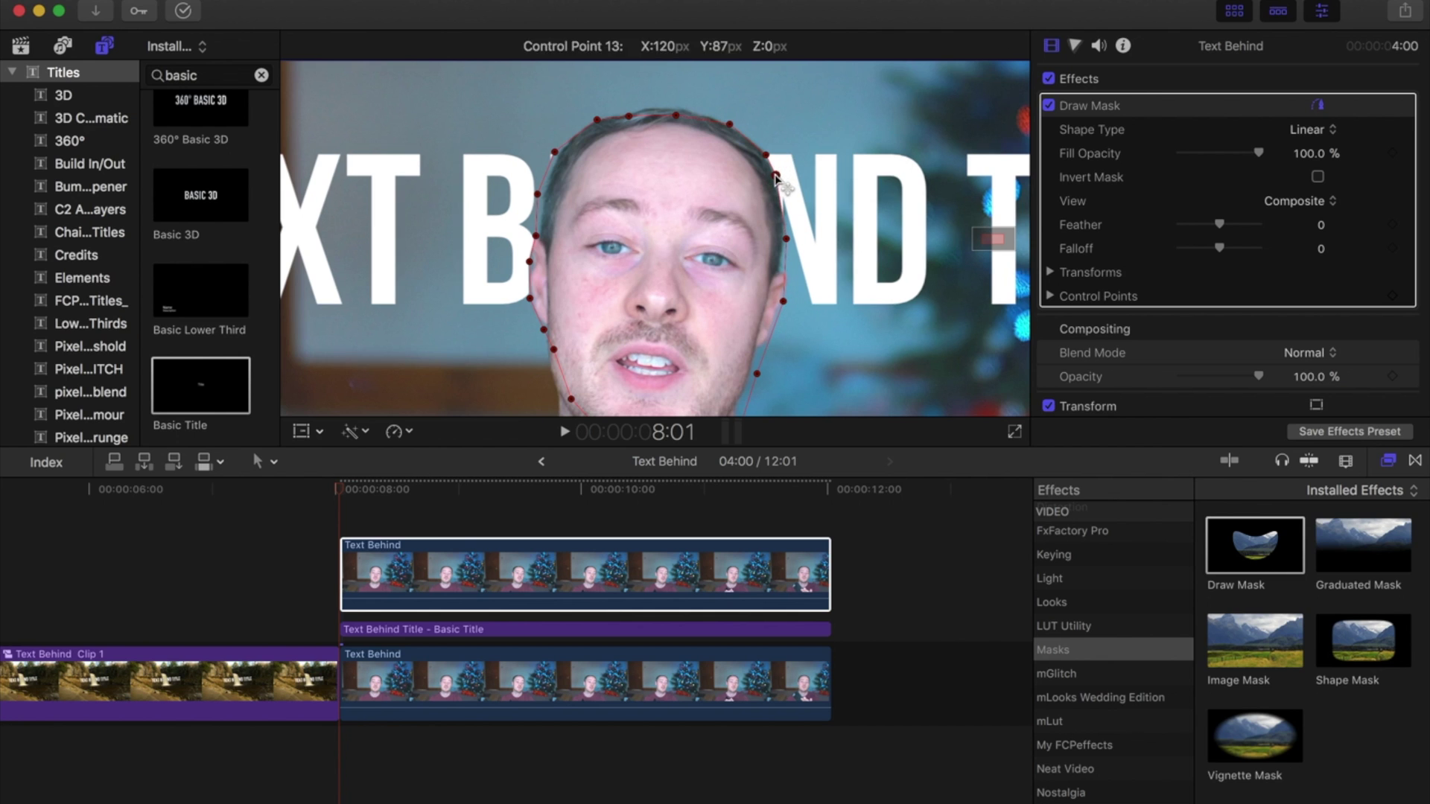
left_click_drag(554, 152, 542, 199)
left_click_drag(529, 261, 533, 263)
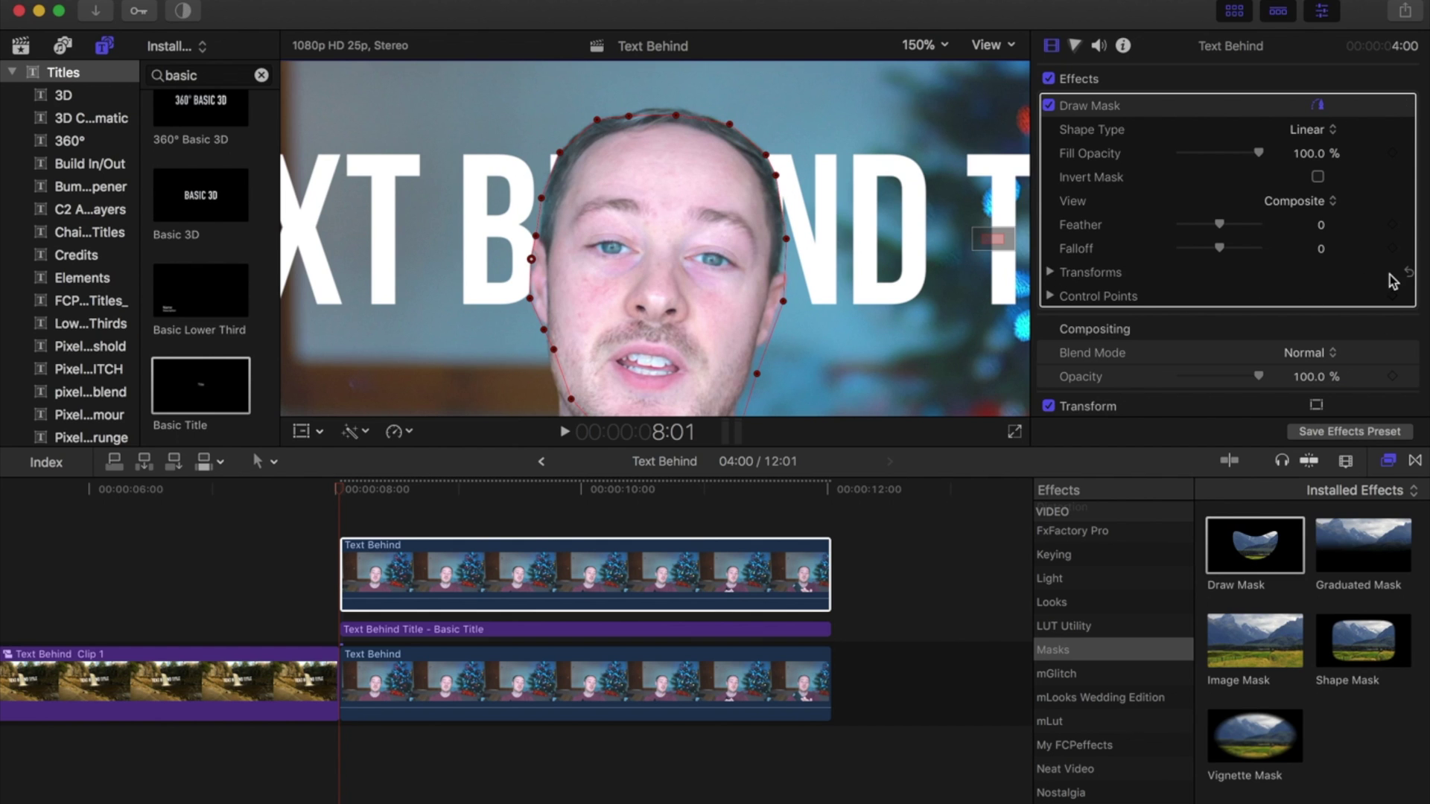
- Add keyframes at 8:01 for the head mask's position, rotation, scale and control points
left_click(1051, 273)
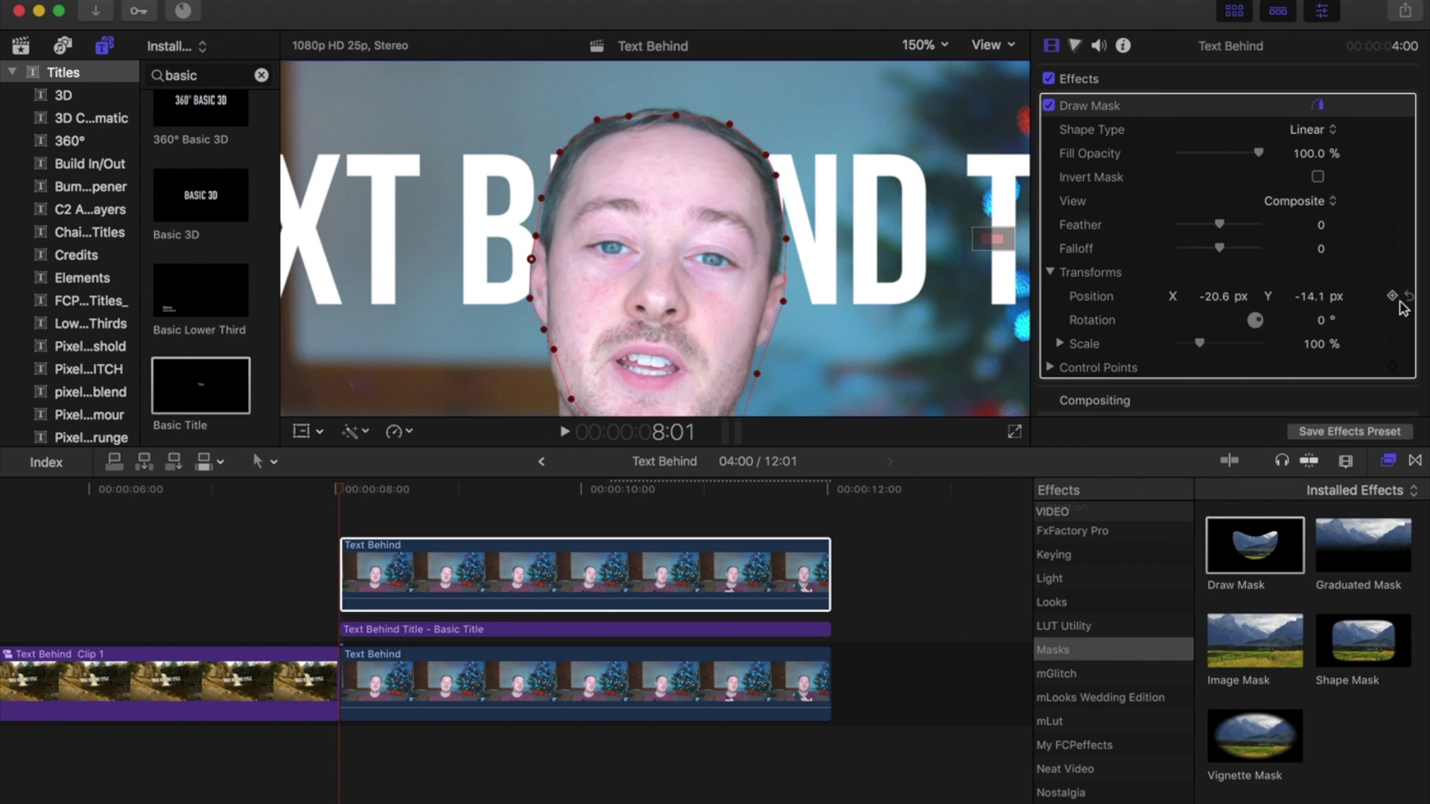
left_click(1393, 297)
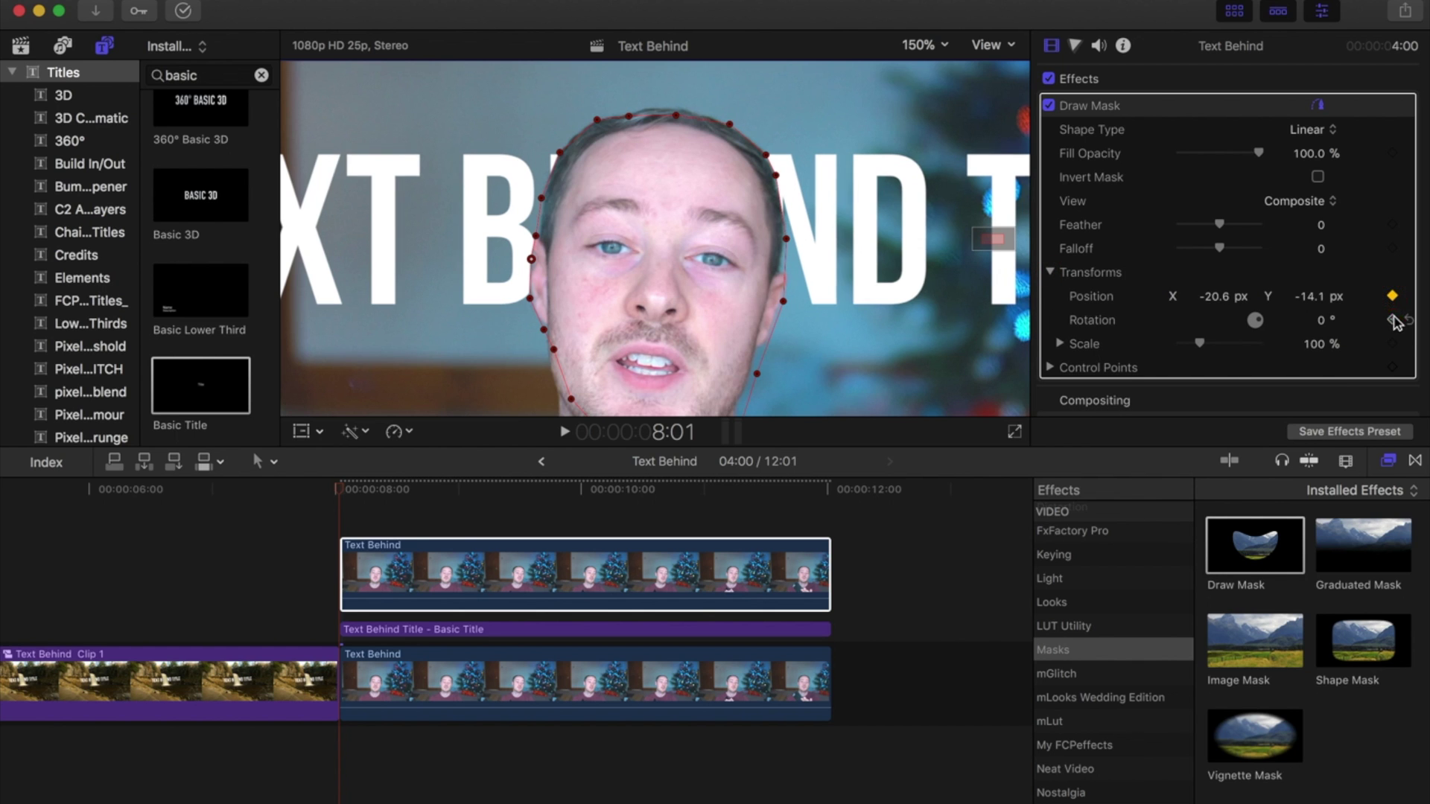
left_click(1393, 367)
- Refit the head mask and its control points to the moved head at 8:04, and advance one frame to 8:05
key("Right")
key("Right")
key("Right")
left_click_drag(542, 198, 546, 199)
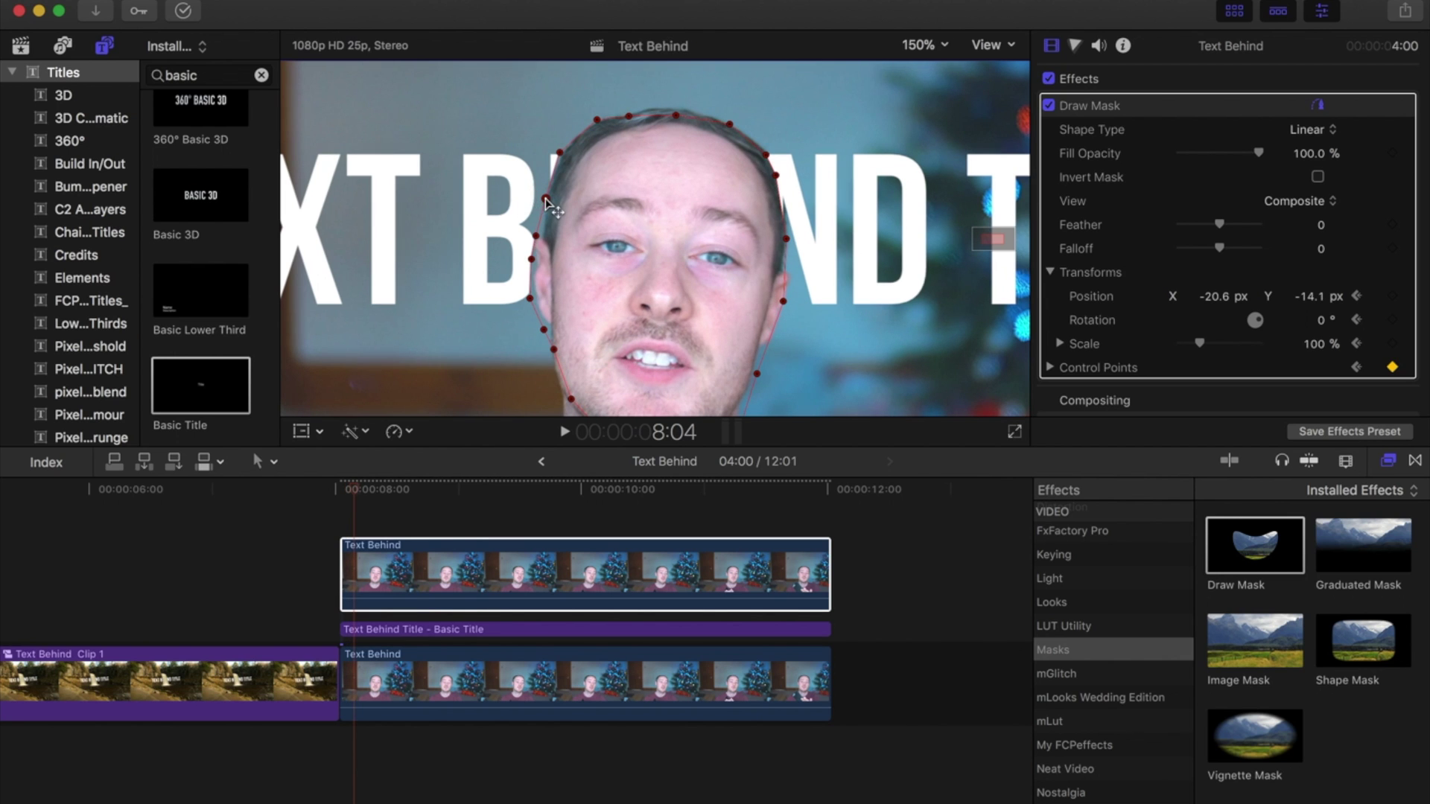
left_click_drag(533, 260, 535, 266)
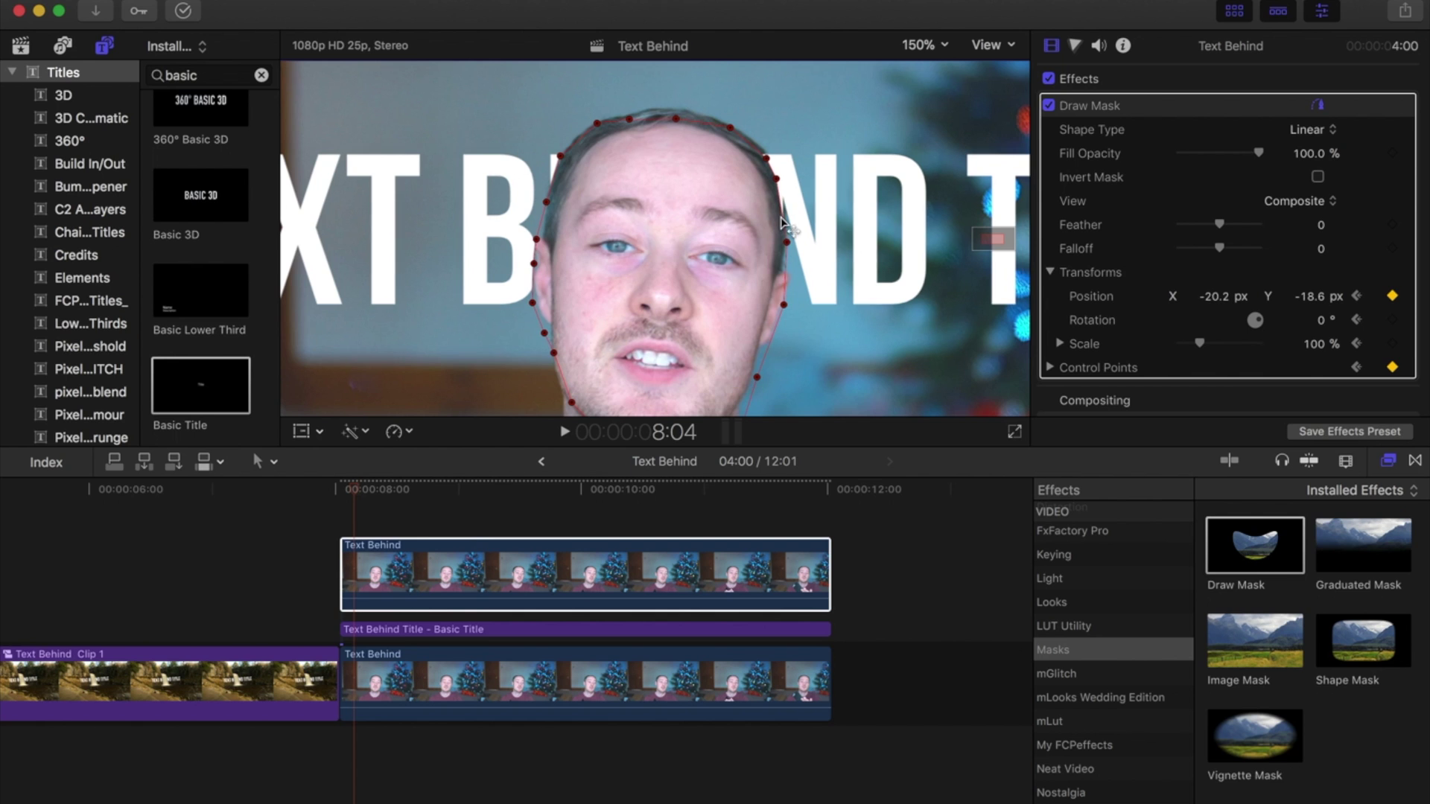
left_click_drag(781, 199, 781, 217)
key("Right")
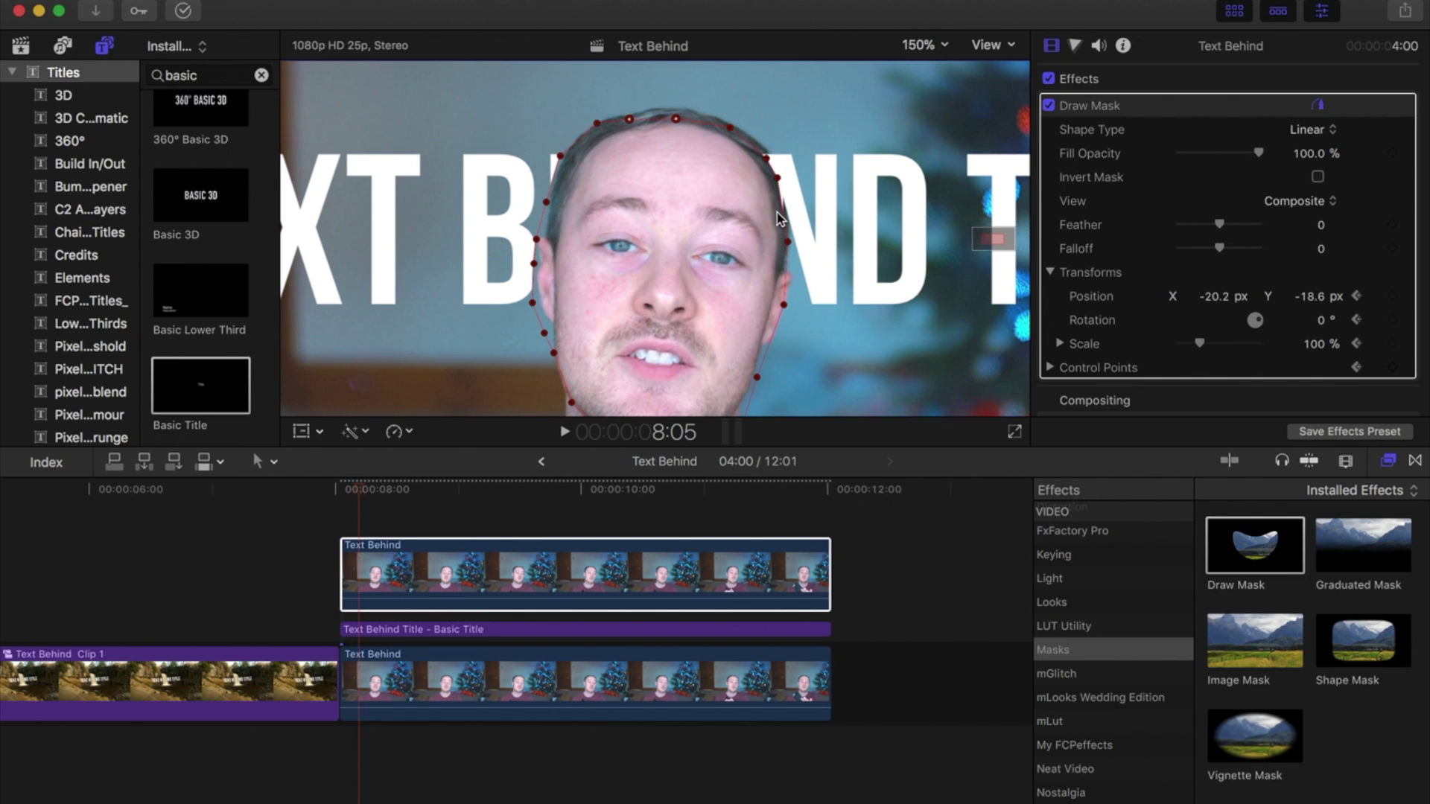
- At 8:05, shift the head mask to about X -20.8, Y -23.9 px, refit its points along both sides, and advance to 8:06
left_click_drag(549, 190, 553, 190)
left_click_drag(535, 251, 535, 254)
mouse_move(780, 196)
left_mouse_down()
mouse_move(770, 156)
mouse_move(780, 201)
left_mouse_up()
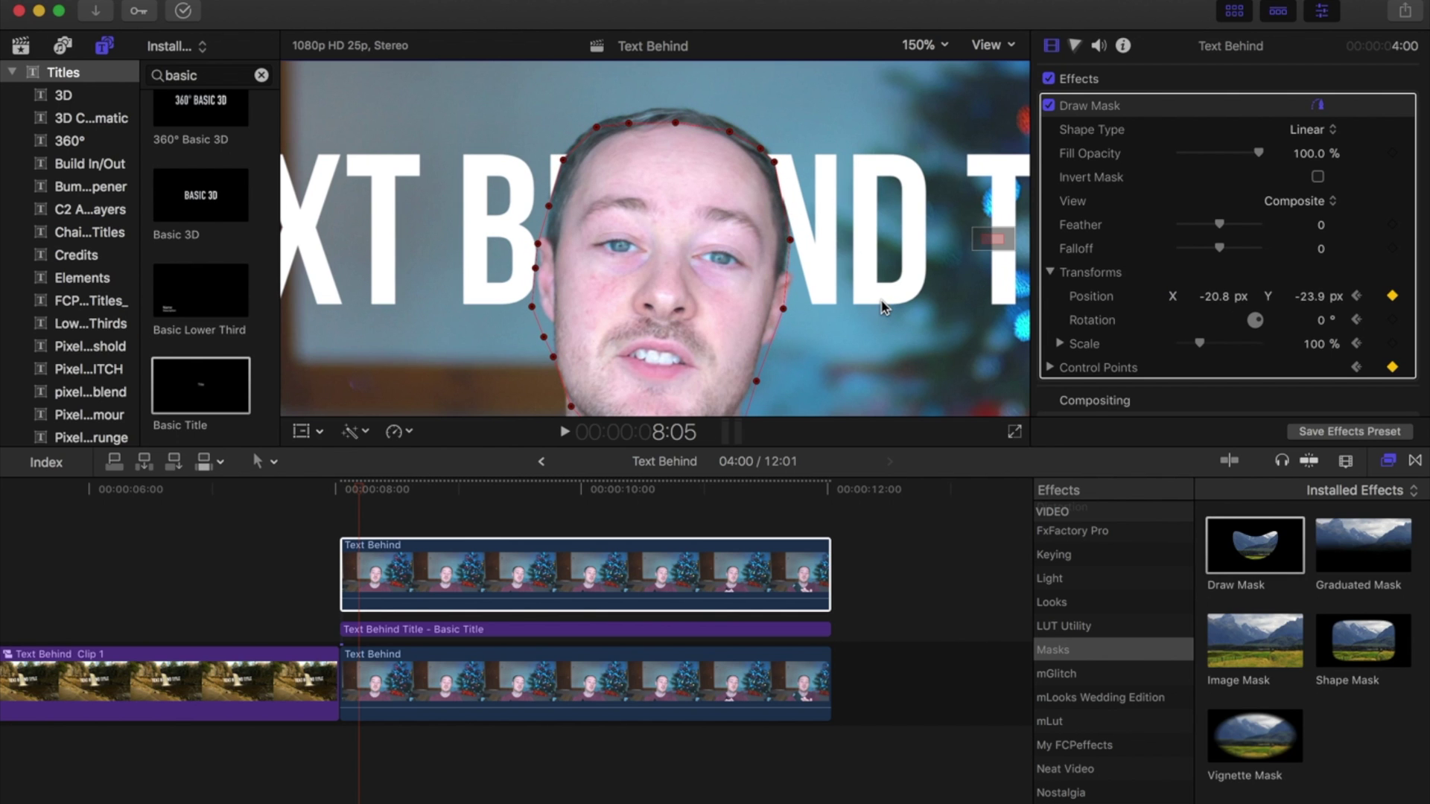
left_click_drag(563, 159, 566, 152)
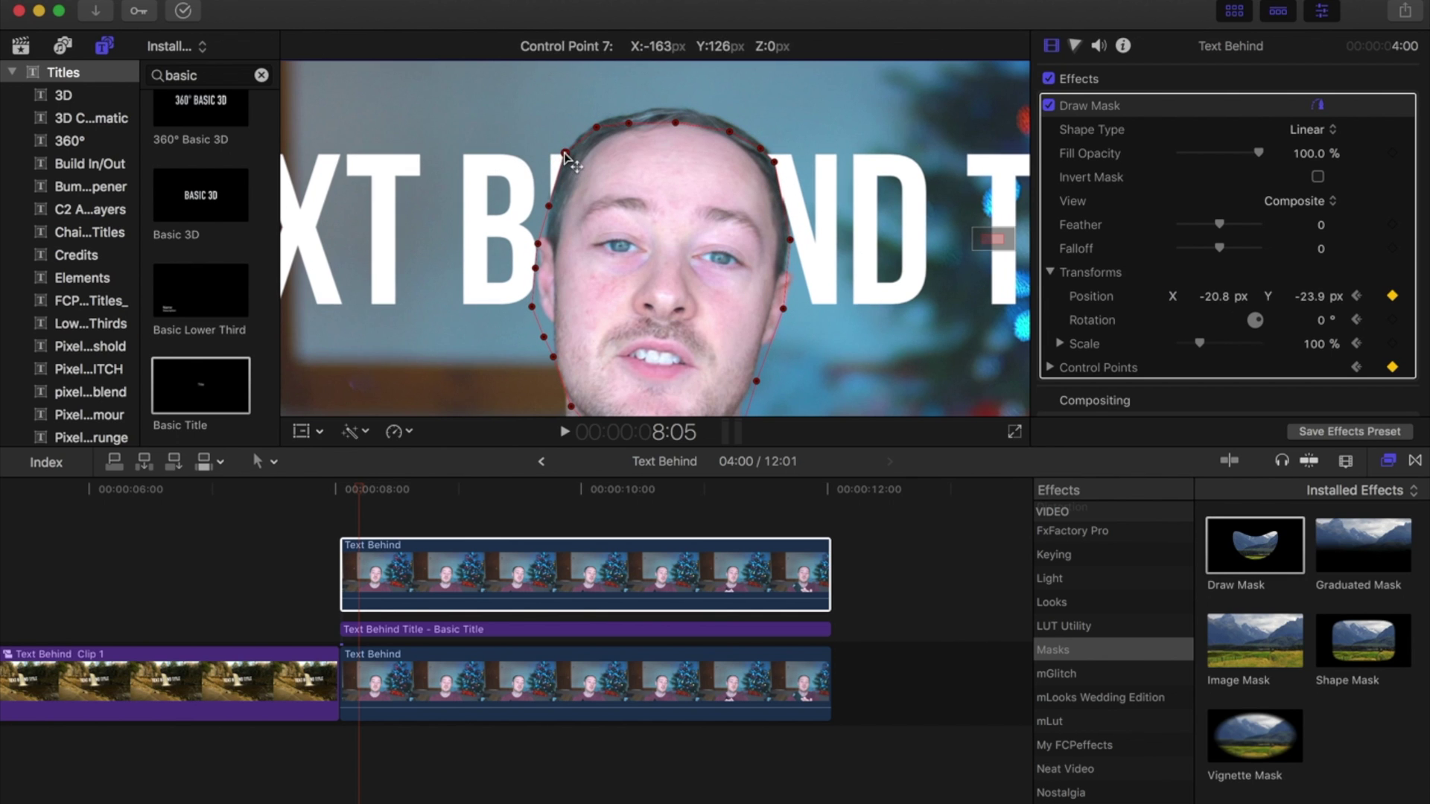
left_click_drag(790, 236, 792, 229)
left_click_drag(760, 148, 760, 141)
key("Right")
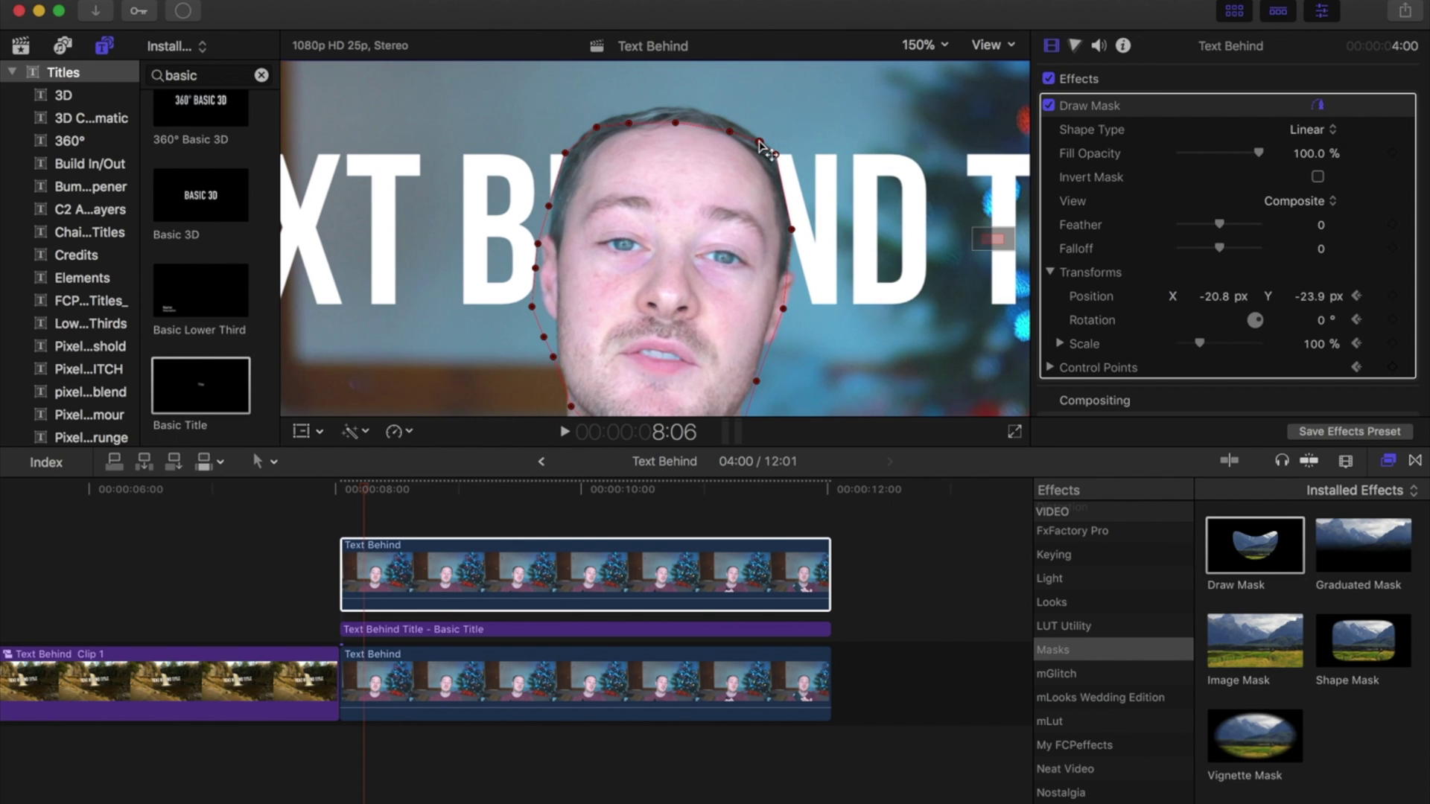
- Refit the head mask's control points at both temples and the upper hairline at 8:06, and advance to 8:07
left_click_drag(548, 205, 552, 204)
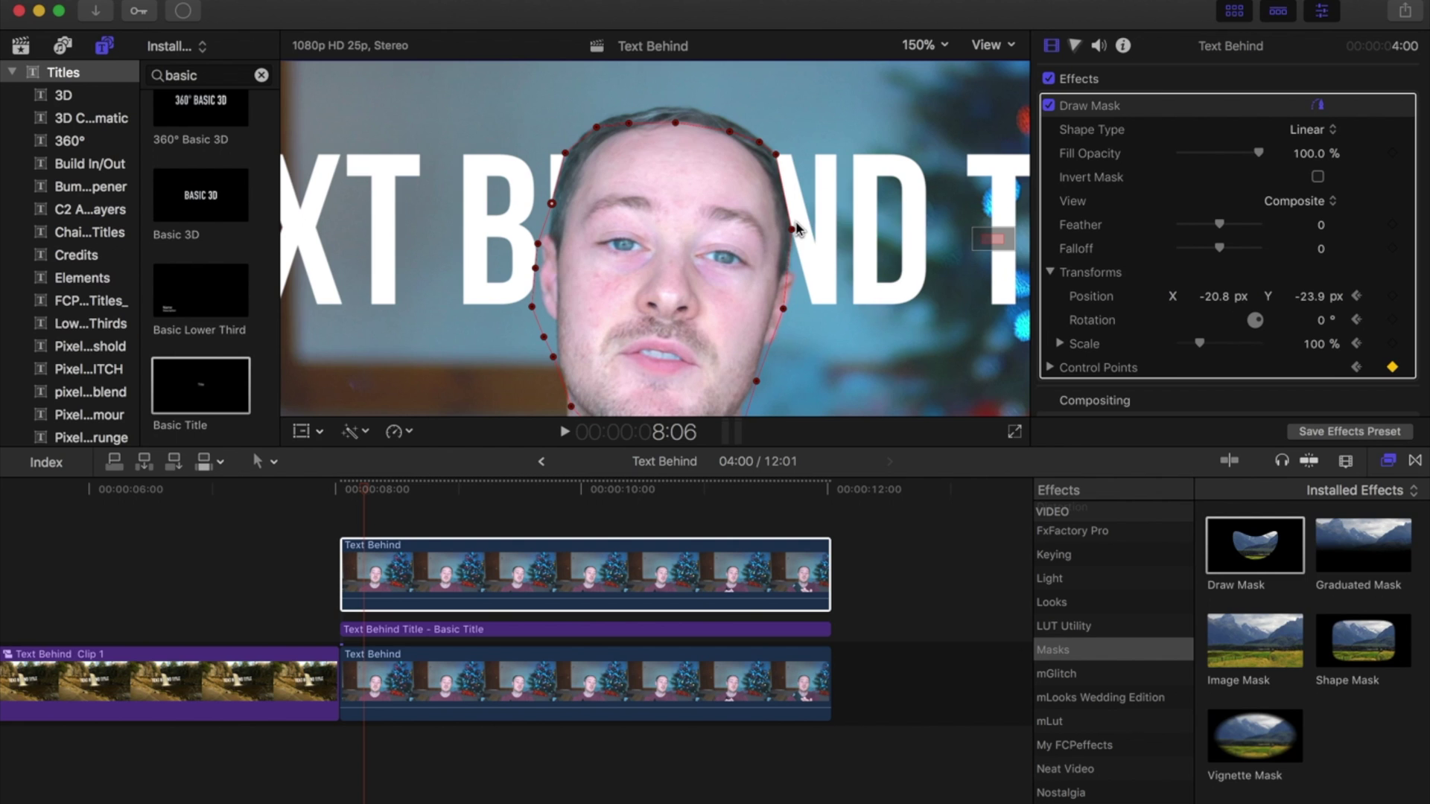
left_click_drag(791, 230, 794, 223)
mouse_move(777, 156)
left_mouse_down()
mouse_move(787, 173)
mouse_move(772, 151)
left_mouse_up()
key("Right")
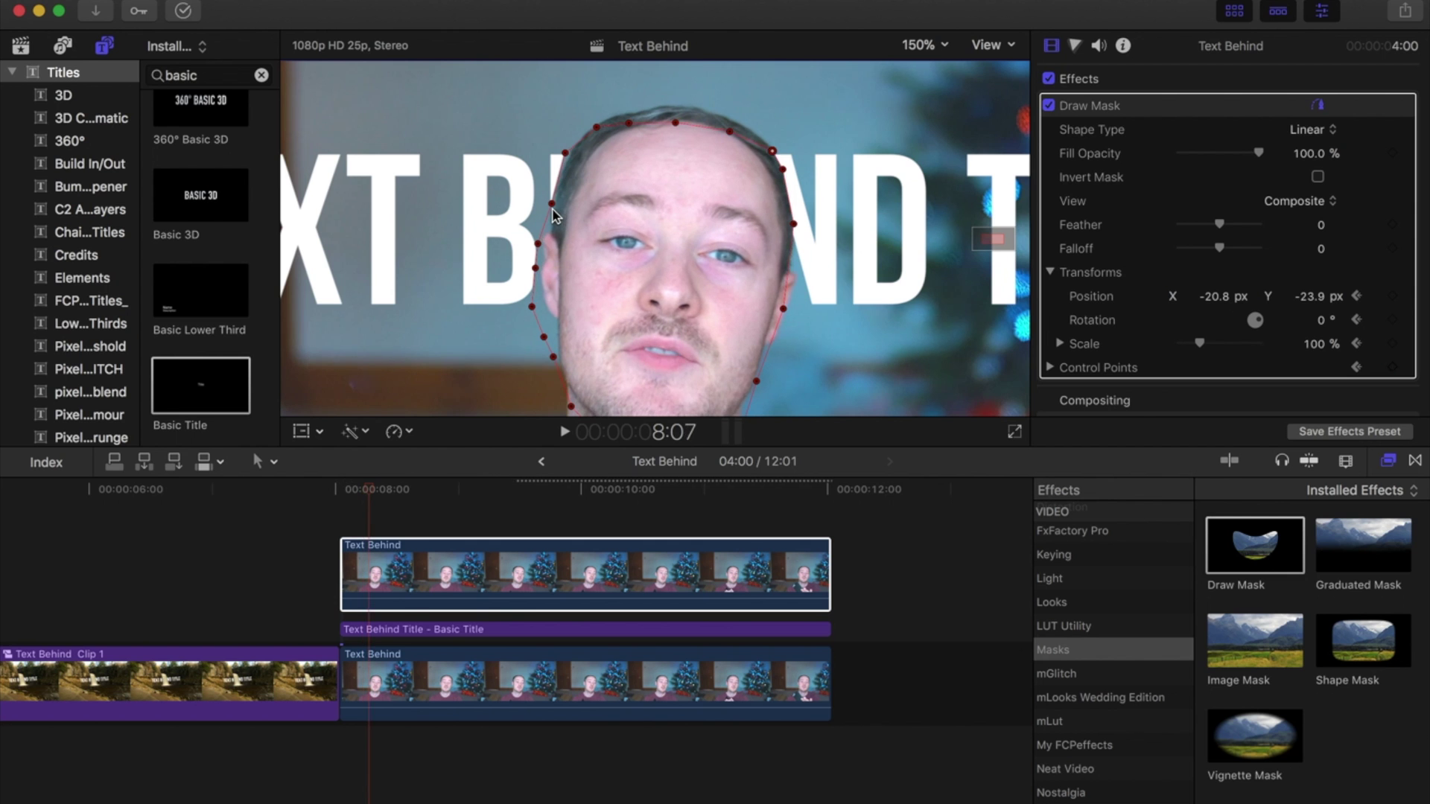
- Go through the clip frame by frame from 8:07 to 8:18, moving the mask's control points to follow the head
key("Right")
key("Right")
key("Right")
key("Right")
key("Right")
left_click_drag(783, 309, 806, 246)
key("Right")
key("Right")
key("Right")
key("Right")
scroll(788, 242, "down", 2)
key("Right")
key("Right")
scroll(787, 240, "up", 2)
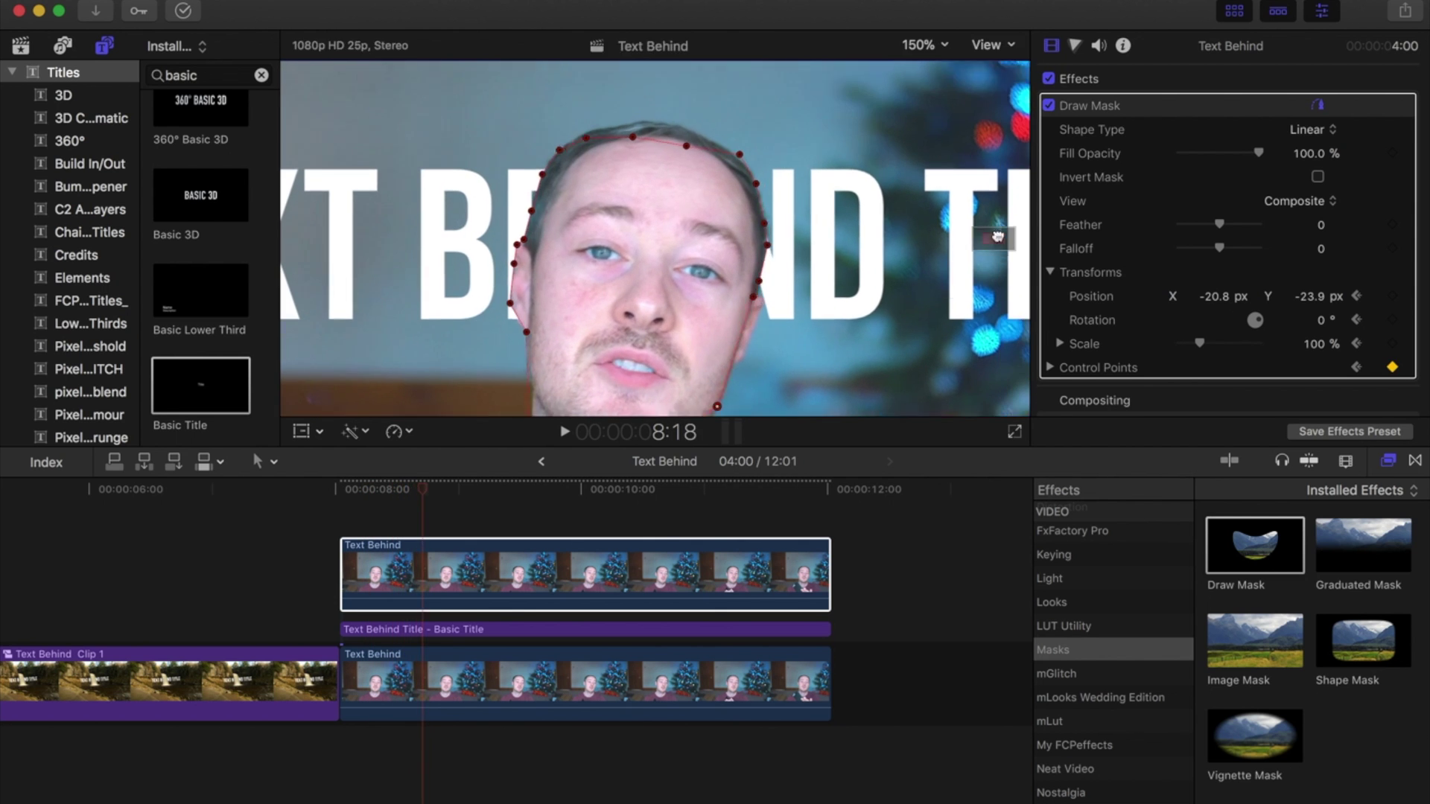
- Continue keyframing the head mask frame by frame from 8:18 to 9:17, refitting its position and control points around the turning head
key("Right")
key("Right")
key("Right")
key("Right")
key("Right")
key("Right")
key("Right")
left_click_drag(496, 222, 489, 222)
key("Right")
key("Right")
key("Right")
key("Right")
key("Right")
key("Right")
key("Right")
key("Right")
key("Right")
key("Right")
key("Right")
key("Right")
key("Right")
key("Right")
key("Right")
key("Right")
key("Right")
key("Right")
key("Right")
key("Right")
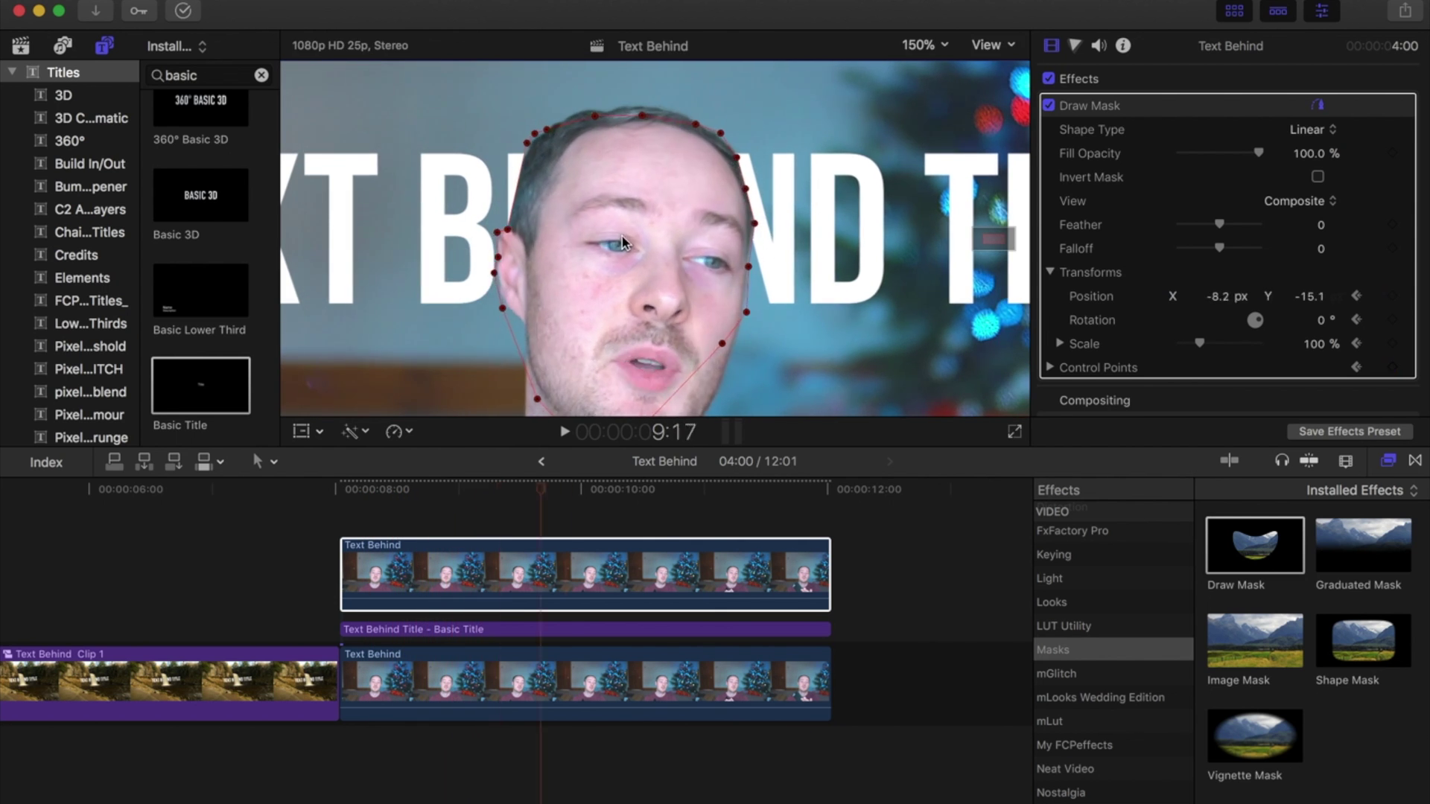
- Keyframe the mask's position and control points around the head frame by frame from 9:17 through the clip's last frame at 12:00
key("Right")
key("Right")
key("Right")
key("Right")
key("Right")
key("Right")
key("Right")
key("Right")
key("Right")
key("Right")
key("Right")
key("Right")
key("Right")
key("Right")
key("Right")
left_click_drag(727, 246, 722, 259)
key("Right")
key("Right")
key("Right")
key("Right")
key("Right")
left_click_drag(487, 313, 484, 314)
key("Right")
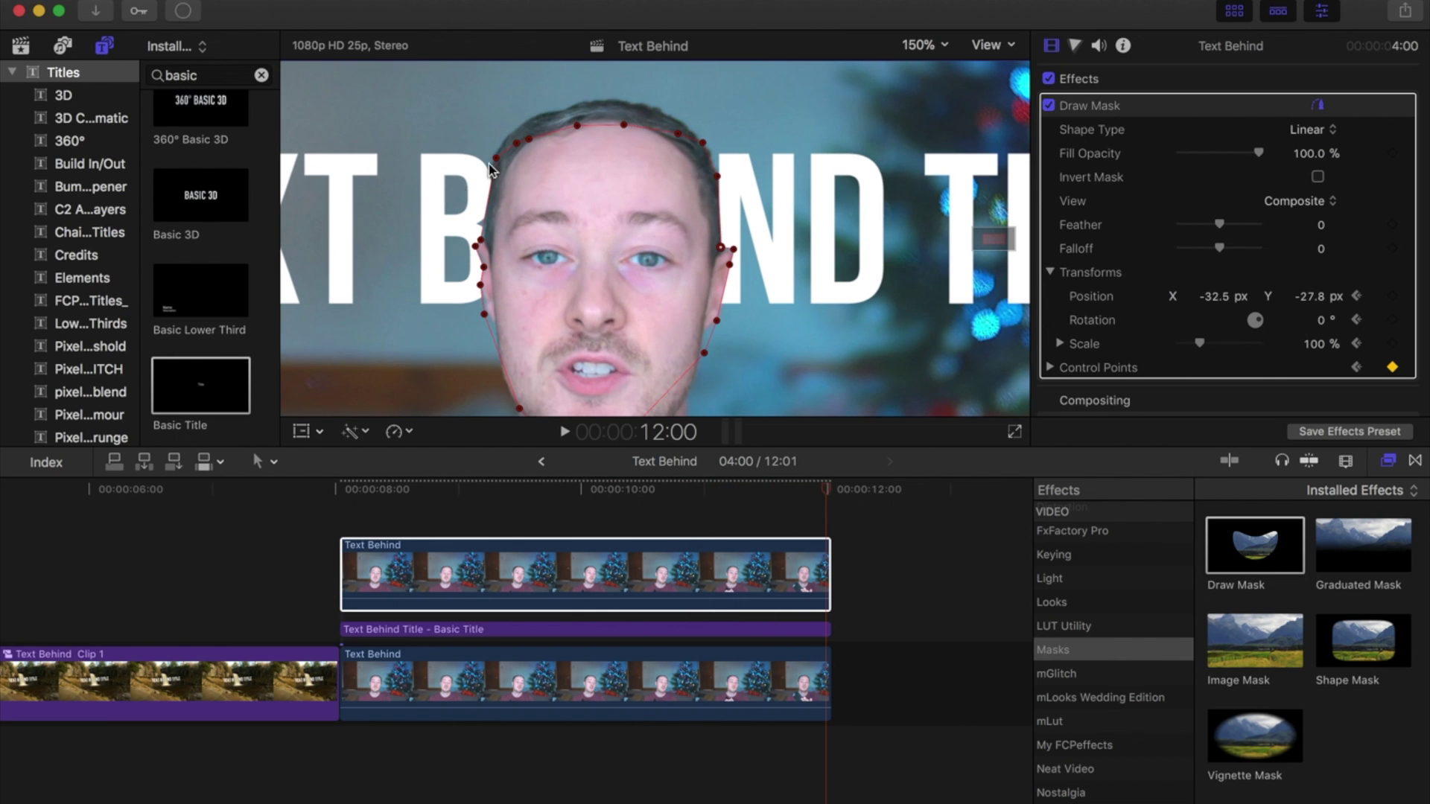
left_click_drag(491, 163, 494, 161)
key("Right")
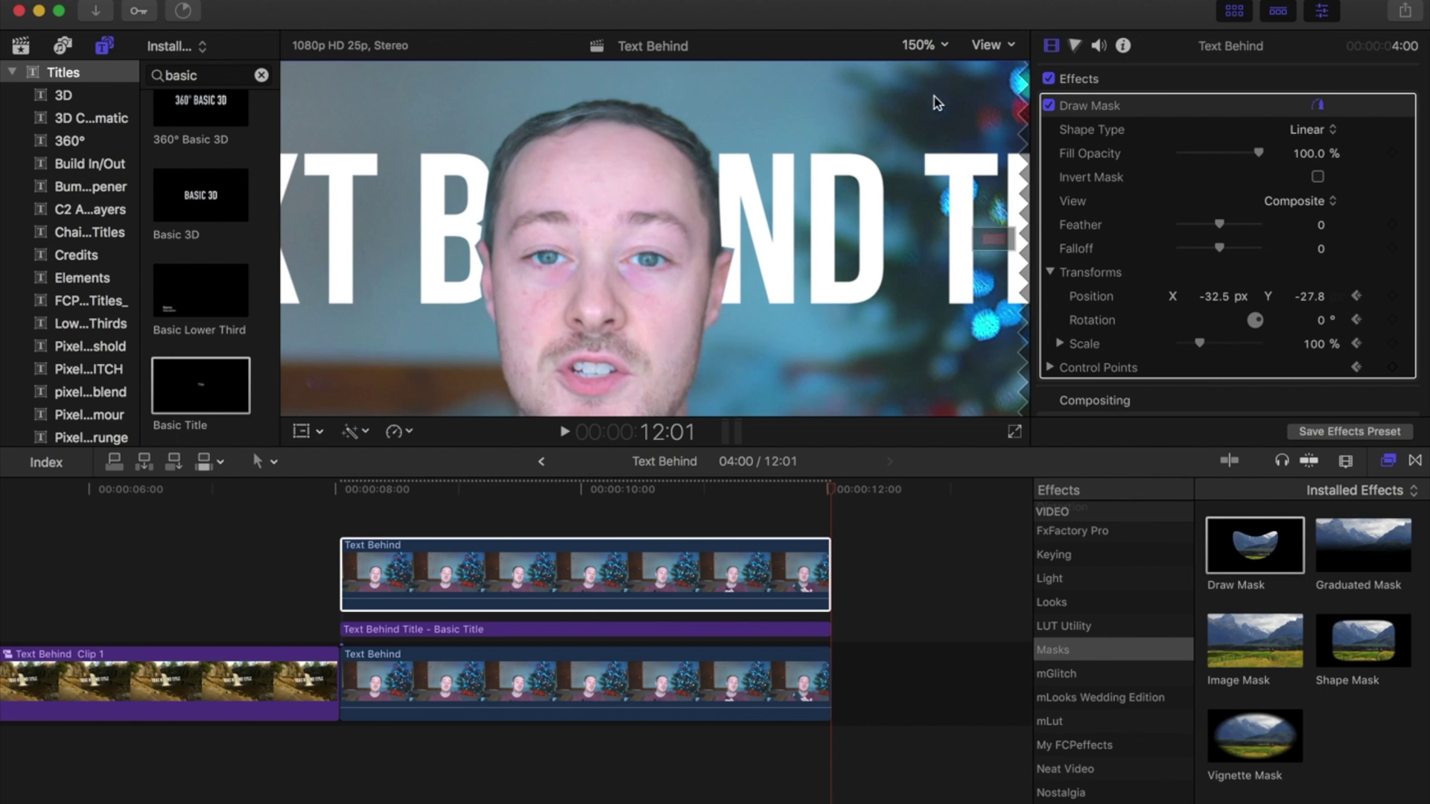
- Fit the whole picture in the viewer and play back the masked head title from the start of its clip
left_click(923, 47)
left_click(927, 63)
left_click(921, 44)
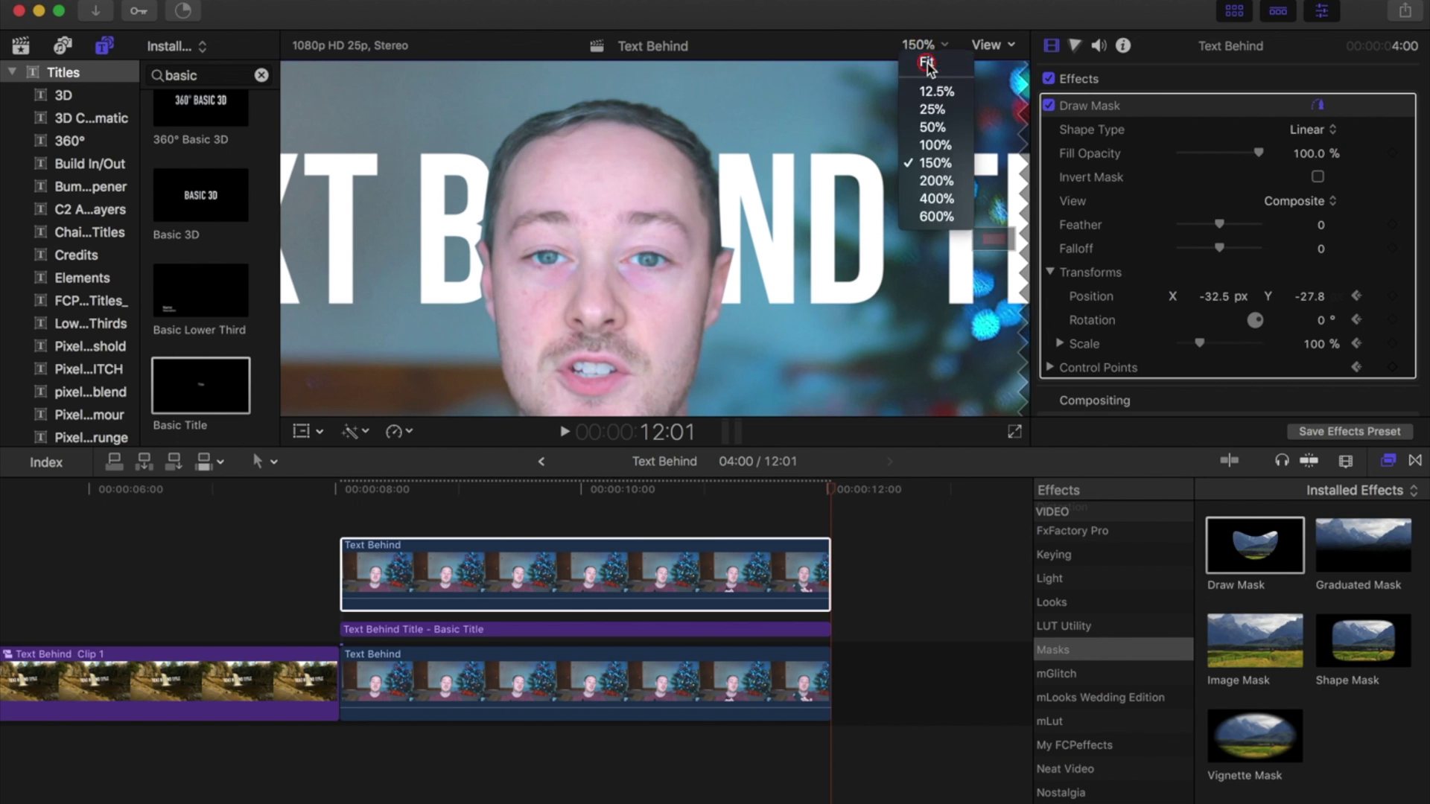
left_click(928, 64)
left_click(340, 504)
left_click(338, 506)
key("space")
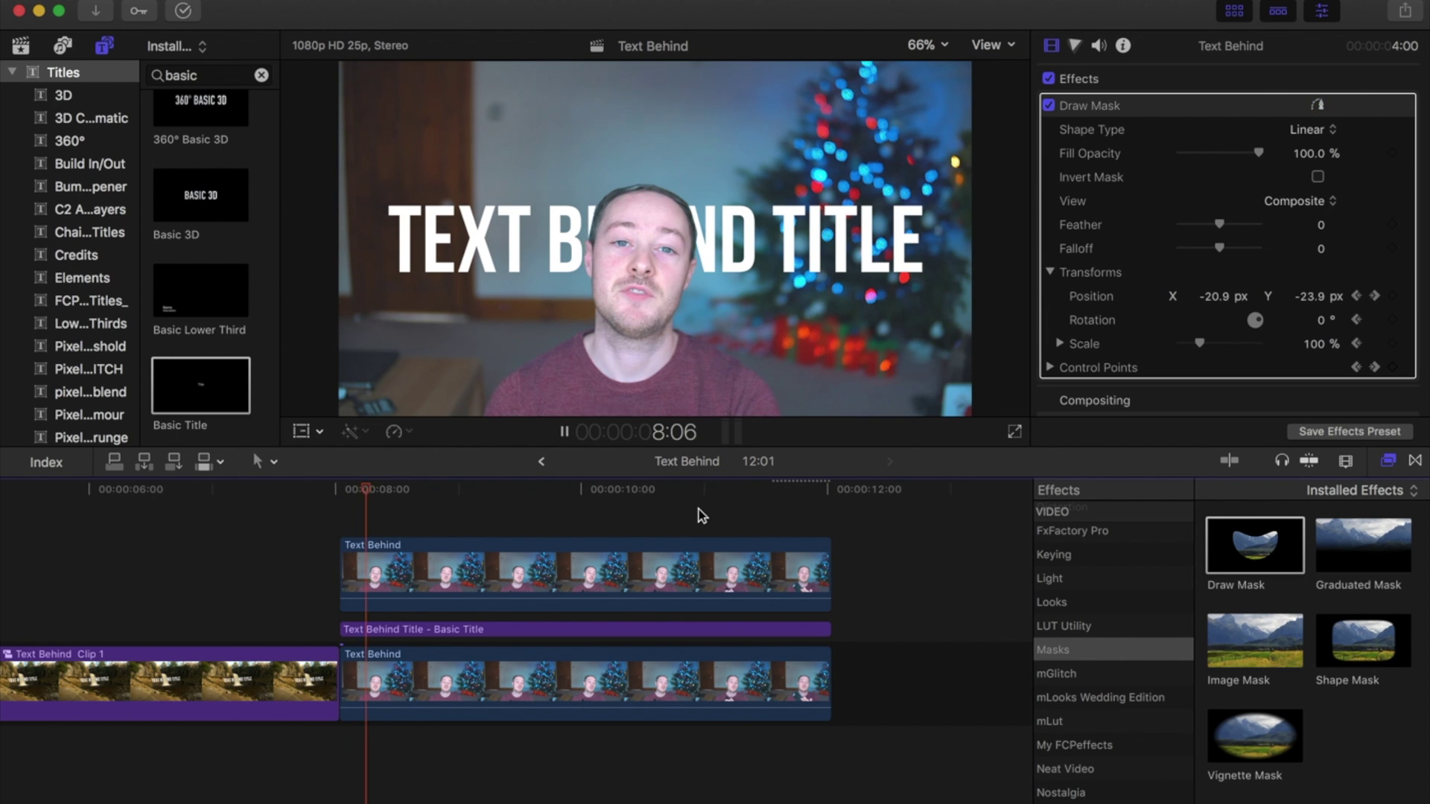